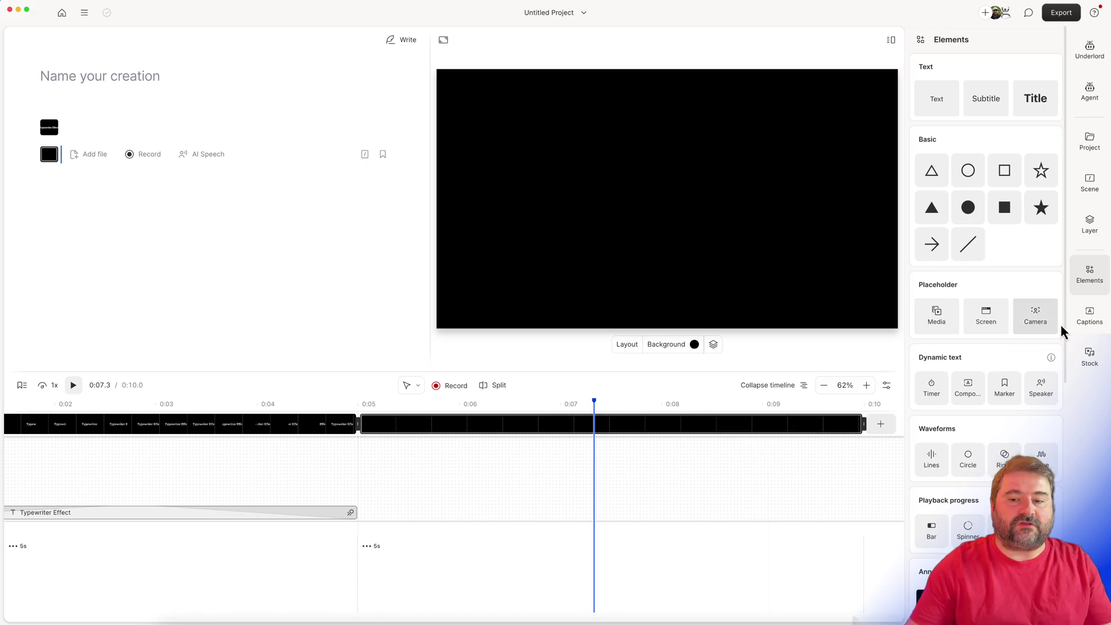
- Show the caption style presets and apply the Bold: Yellow highlight style
left_click(1086, 319)
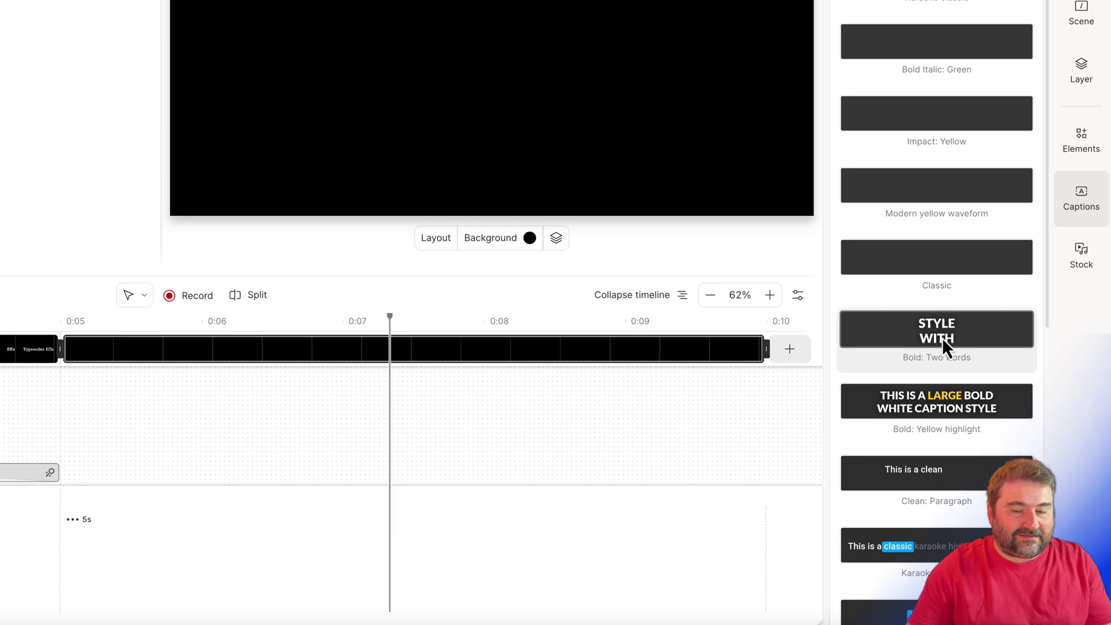
left_click(939, 404)
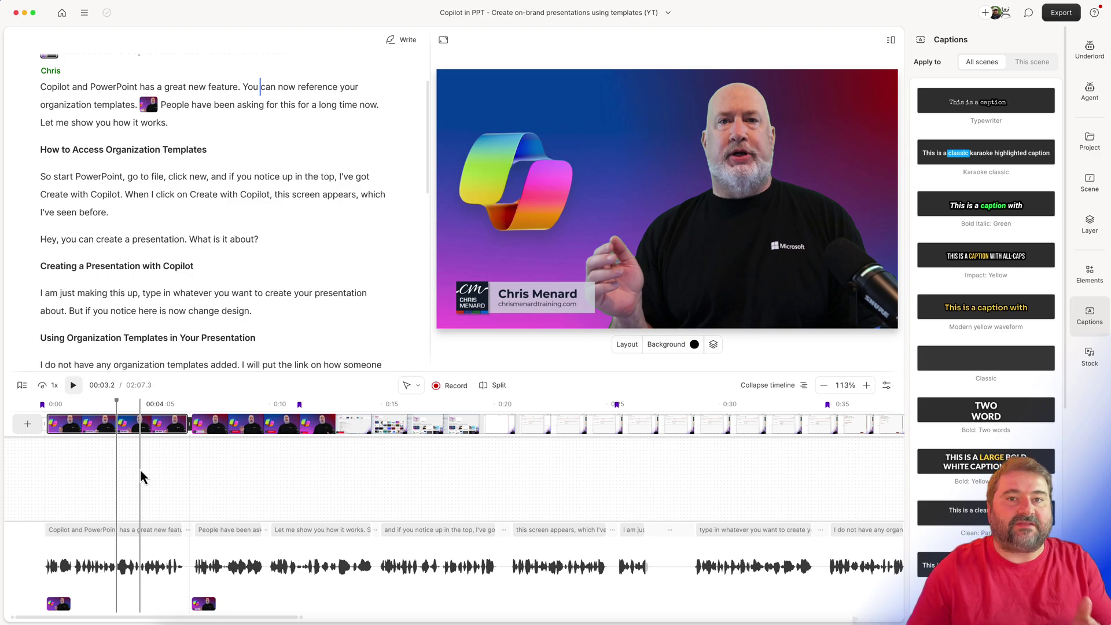
- Apply Bold: Yellow highlight captions to this video and shrink the caption box to one line
left_click(986, 469)
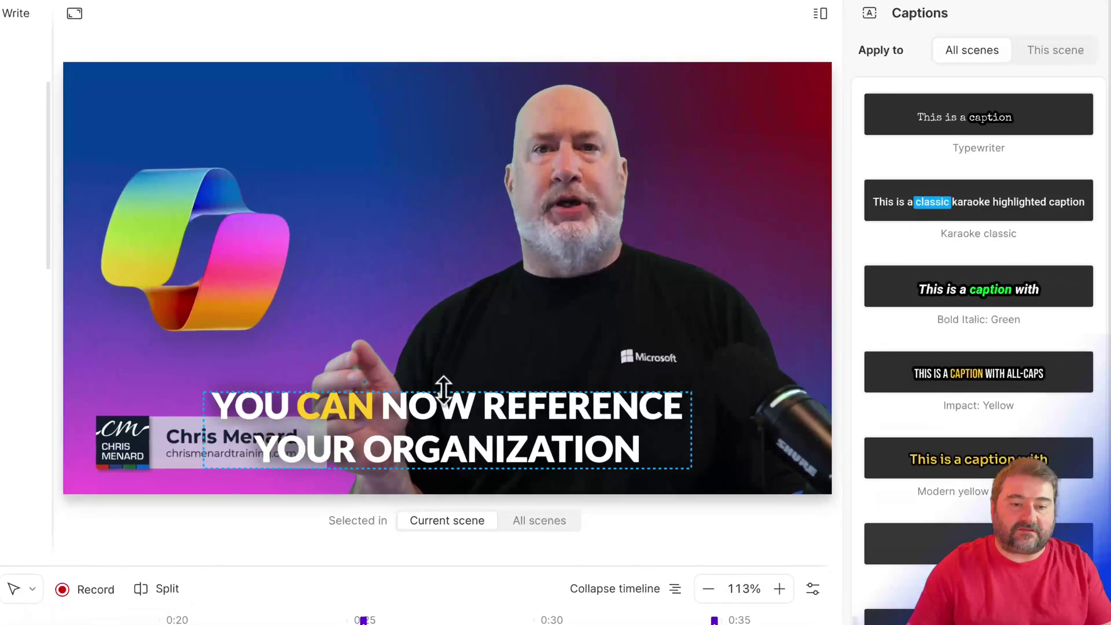
left_click_drag(444, 389, 451, 418)
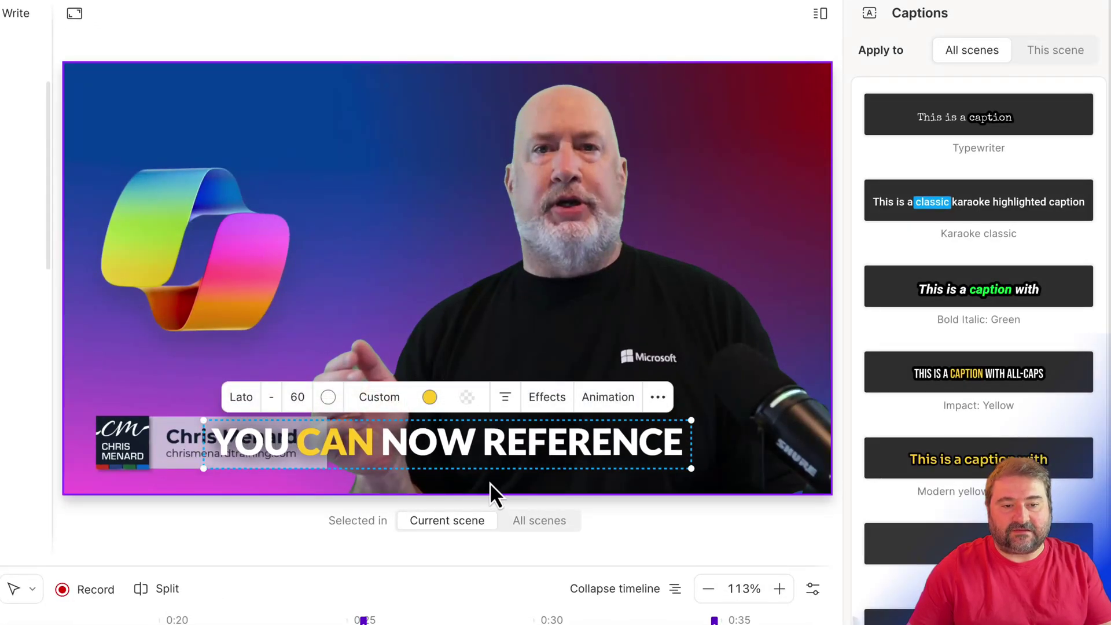
- Change the highlighted caption word's colour from yellow to purple (9933ff)
left_click(434, 401)
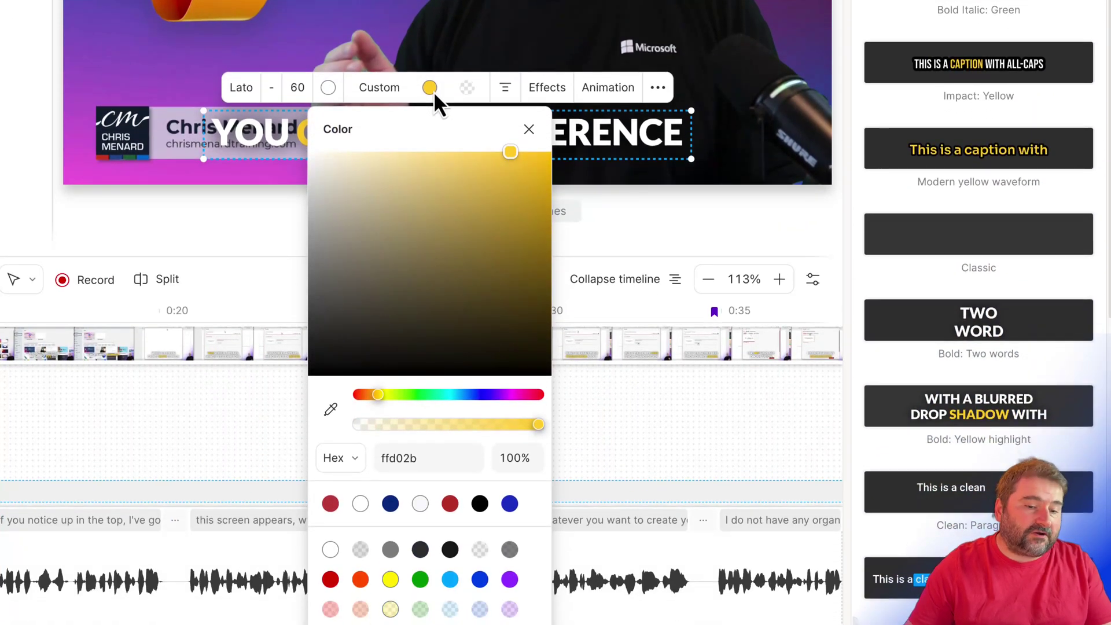
left_click(391, 504)
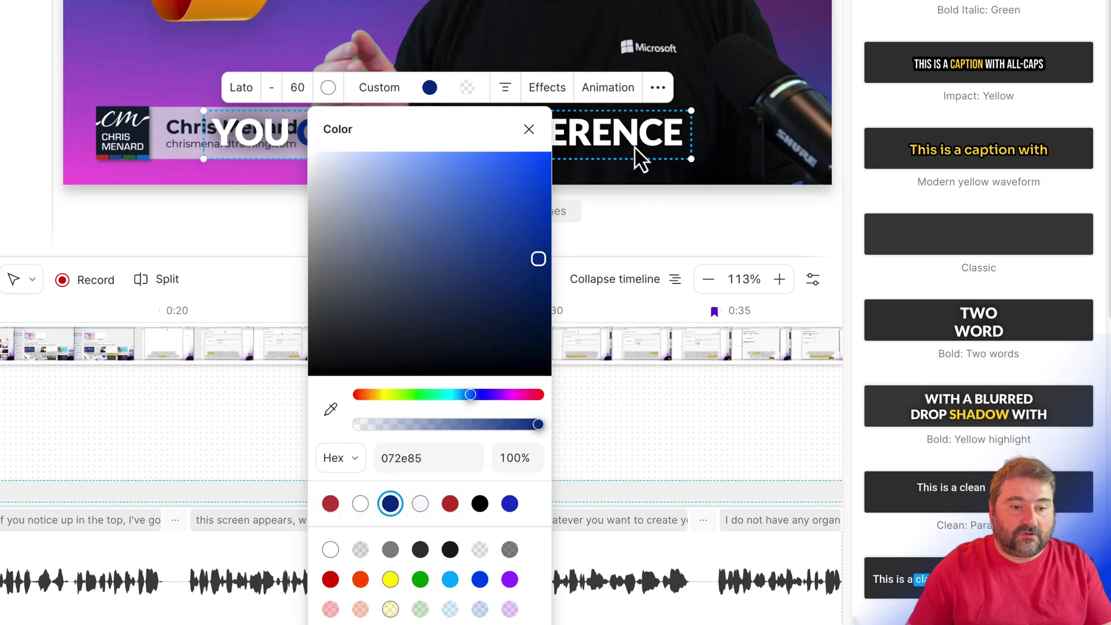
left_click(510, 581)
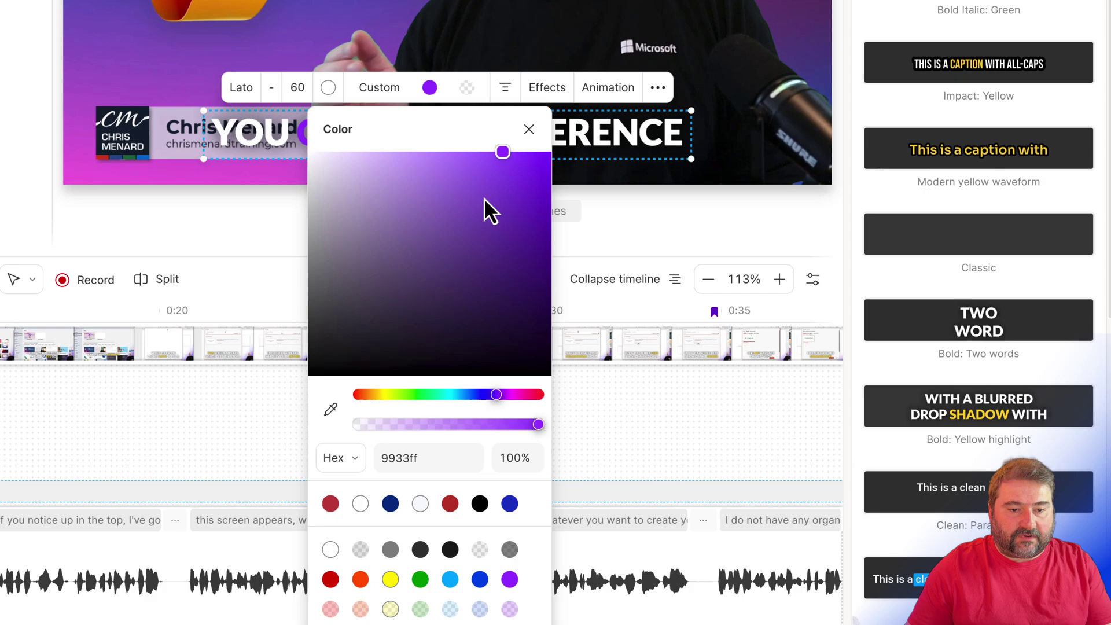
left_click(527, 130)
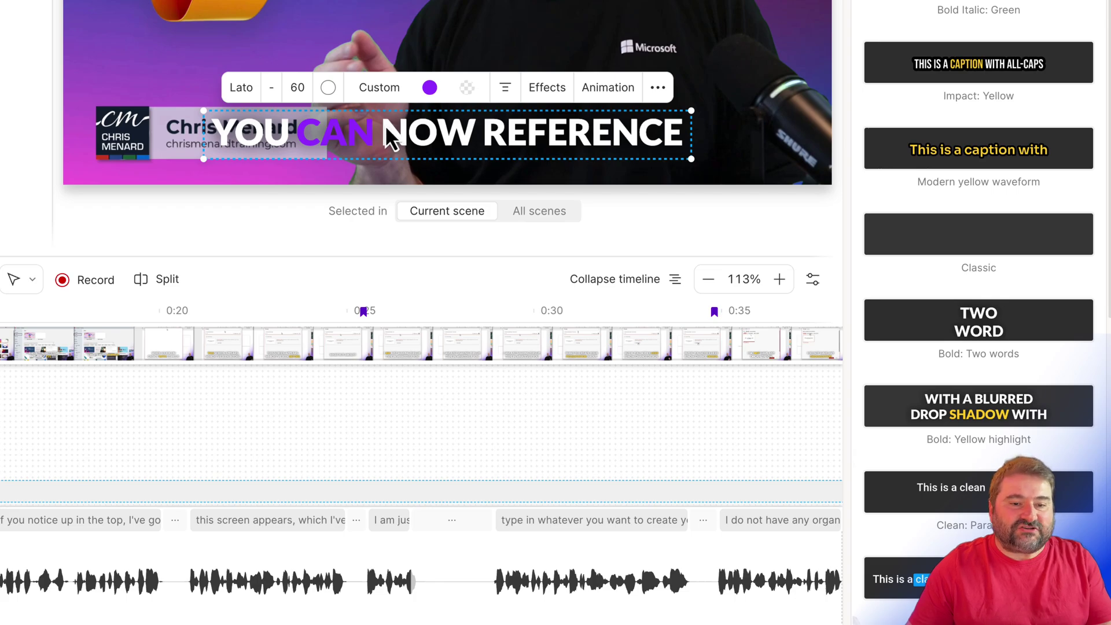
- In the custom caption style settings, set the caption fill colour to yellow
left_click(384, 97)
left_click_drag(419, 132, 0, 0)
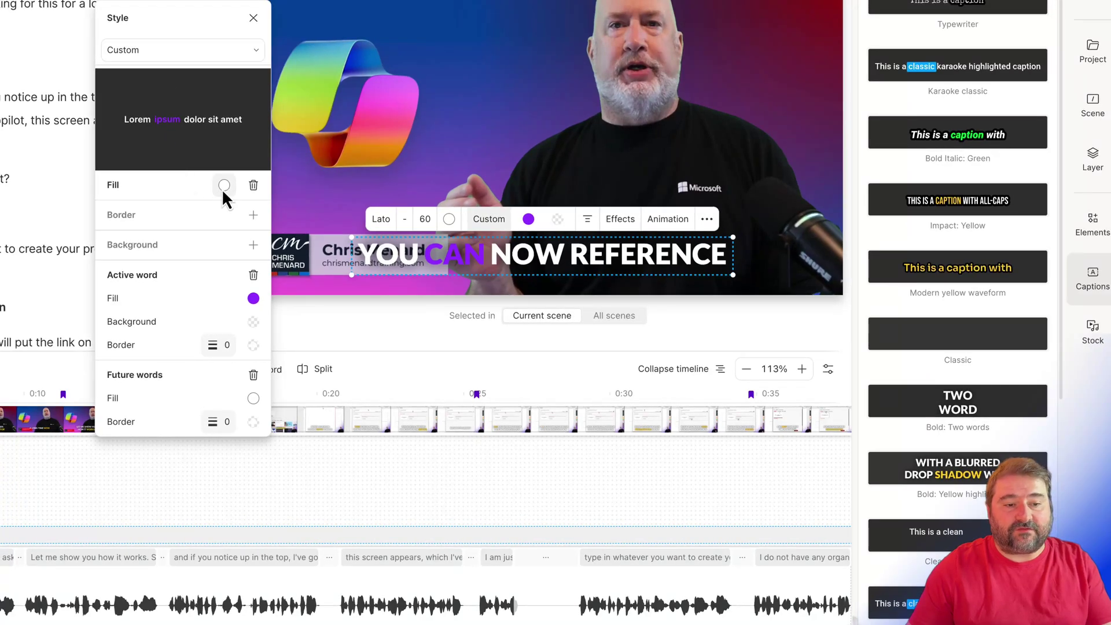
left_click(224, 185)
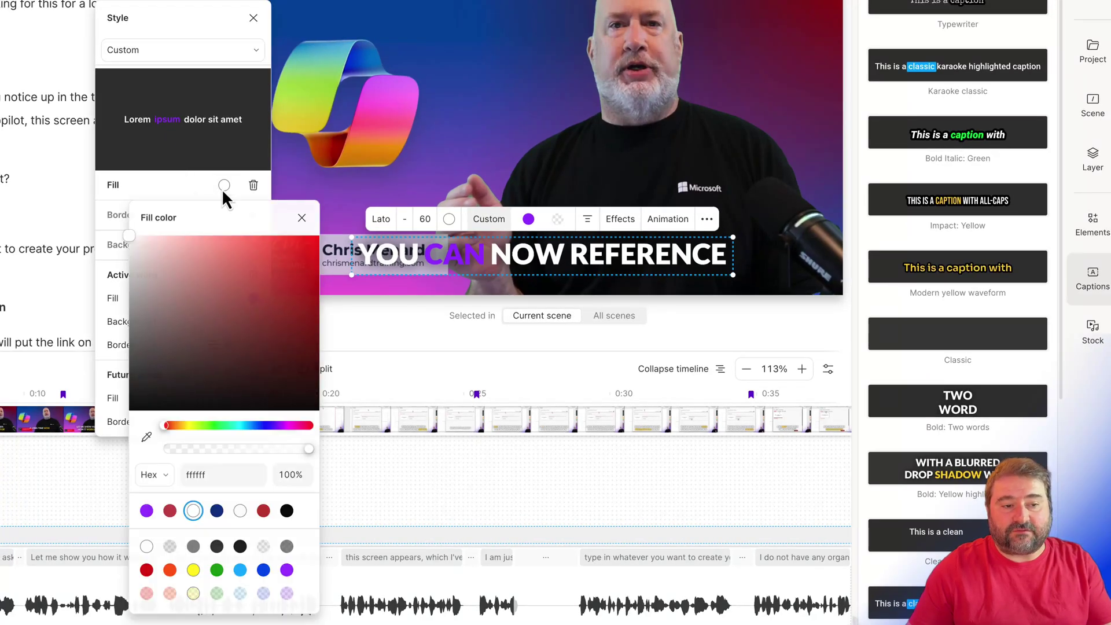
left_click(194, 570)
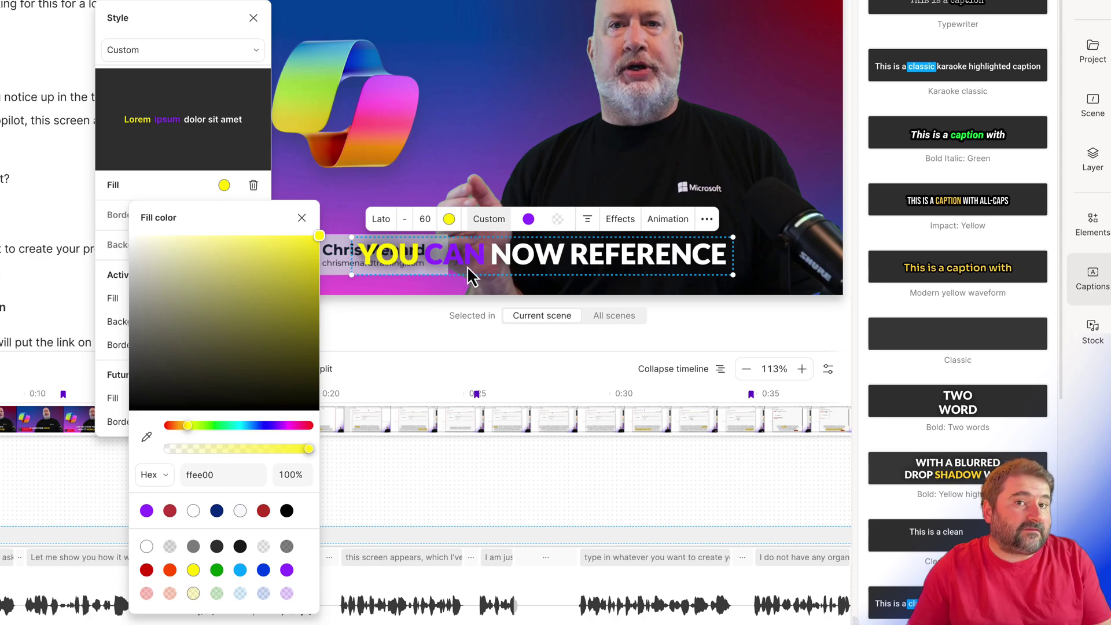
left_click(302, 218)
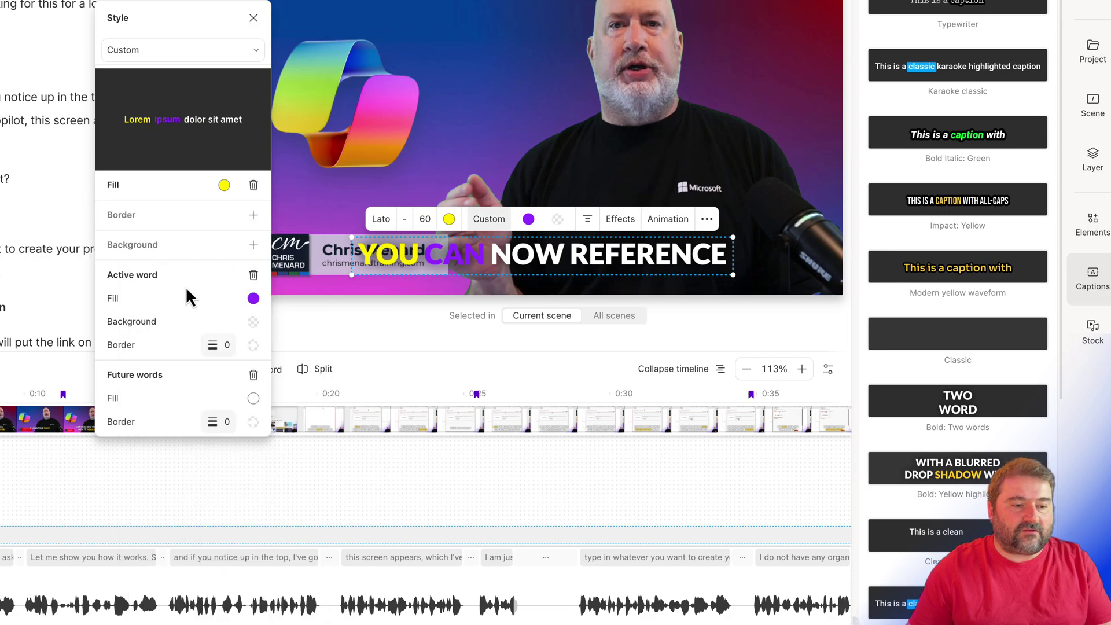
- Give the active word a white border with width 11
left_click(216, 346)
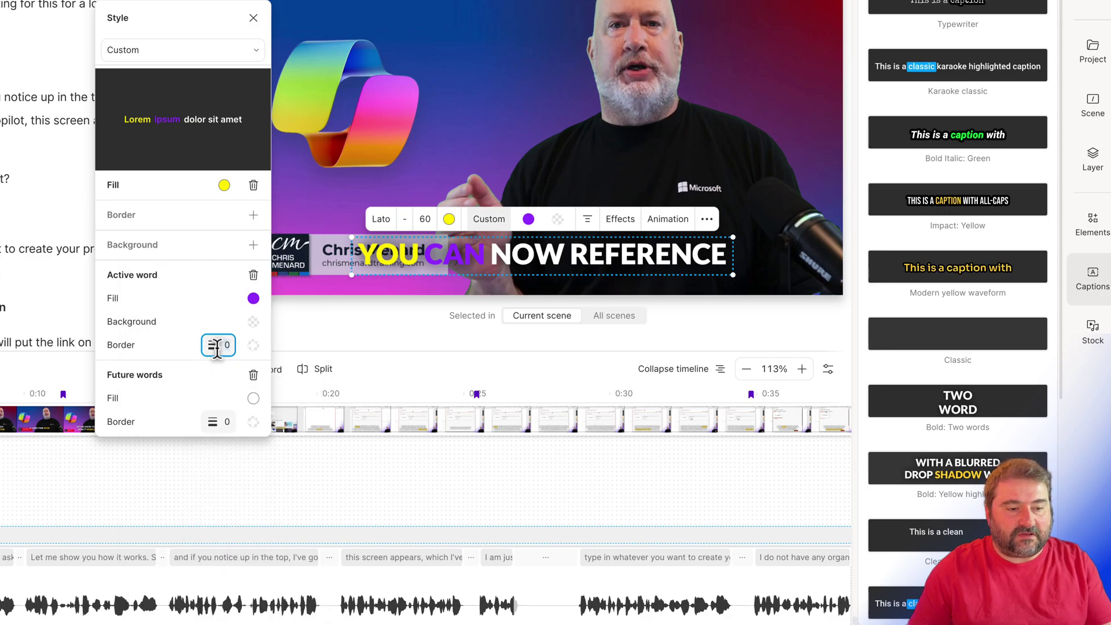
type("2")
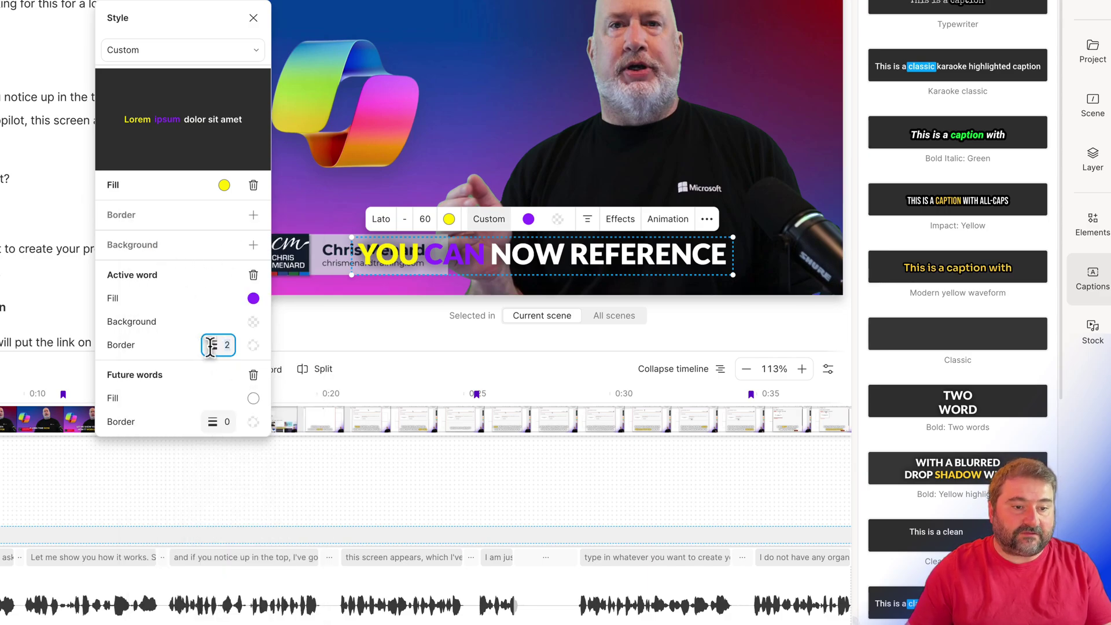
left_click_drag(214, 348, 254, 354)
left_click(254, 345)
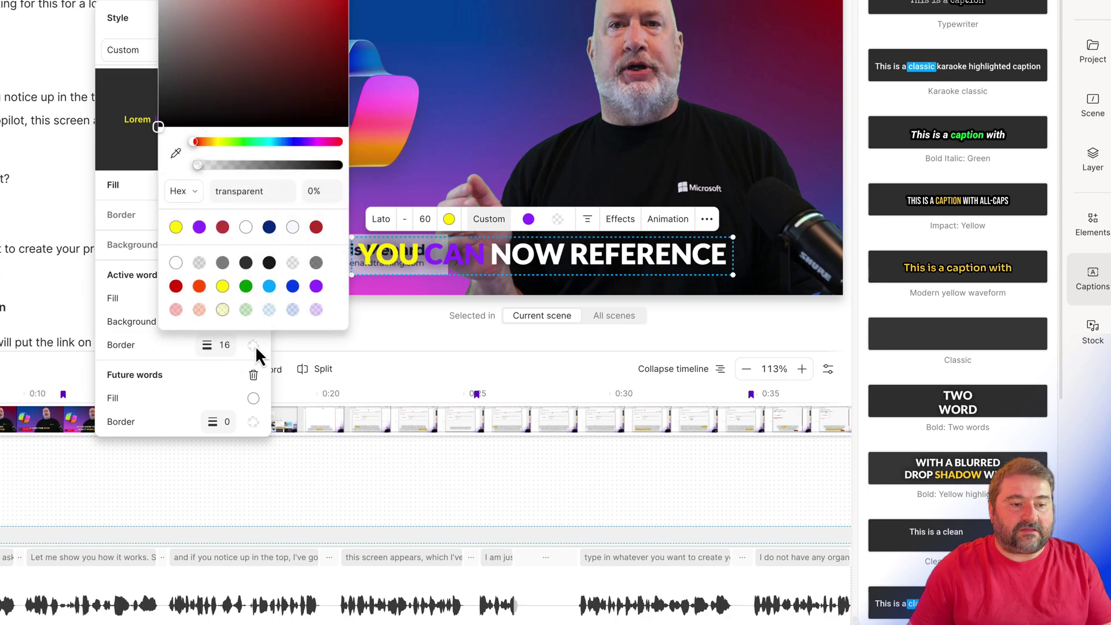
left_click(246, 227)
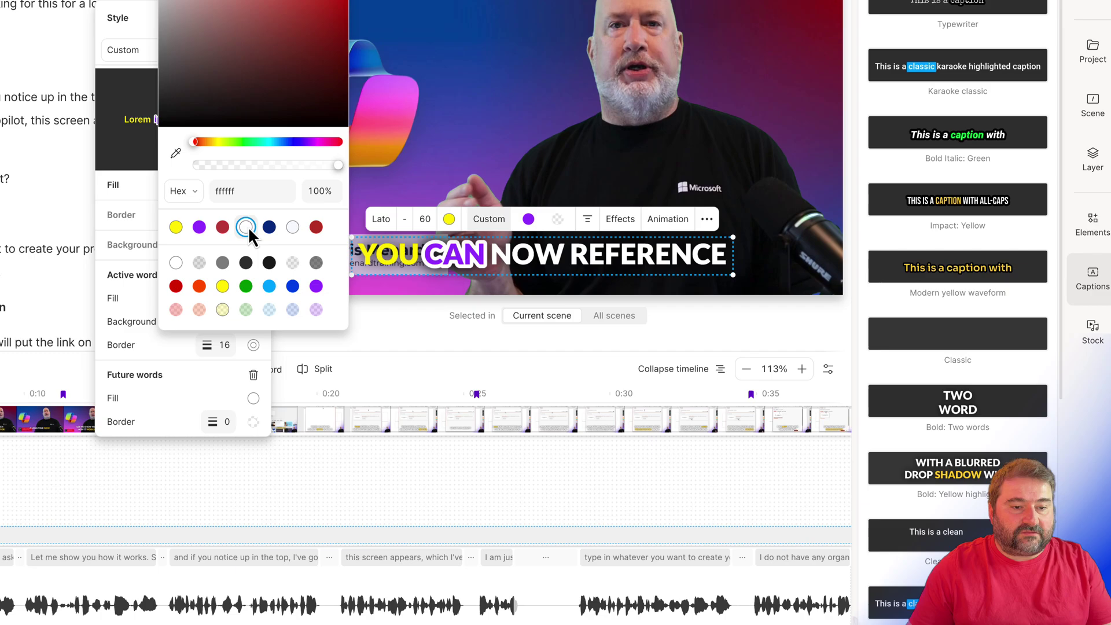
left_click(143, 241)
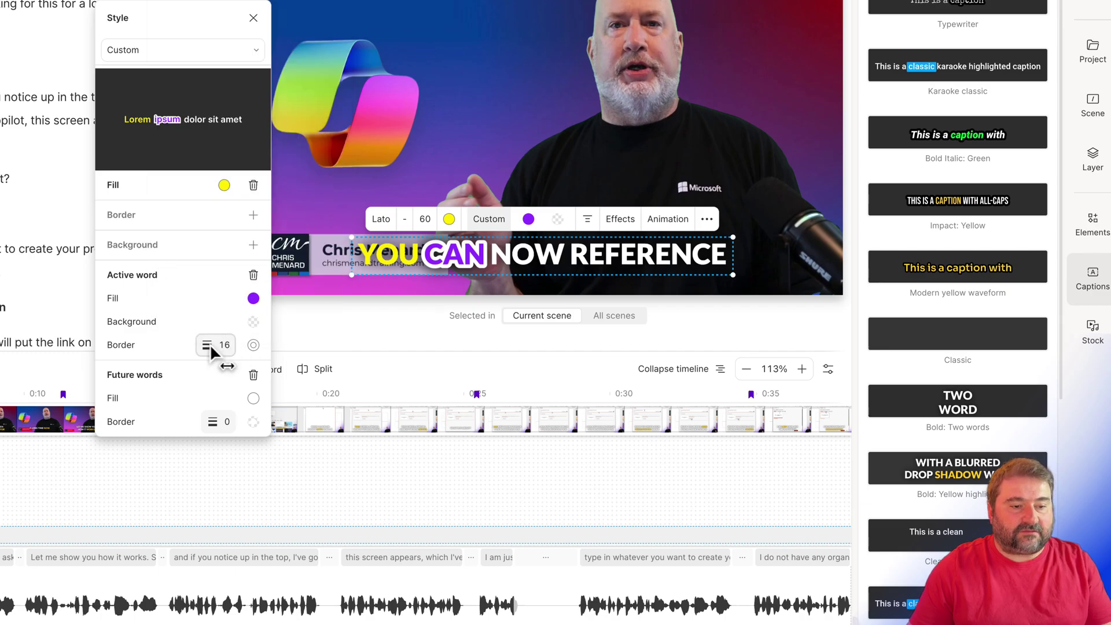
left_click_drag(207, 346, 196, 345)
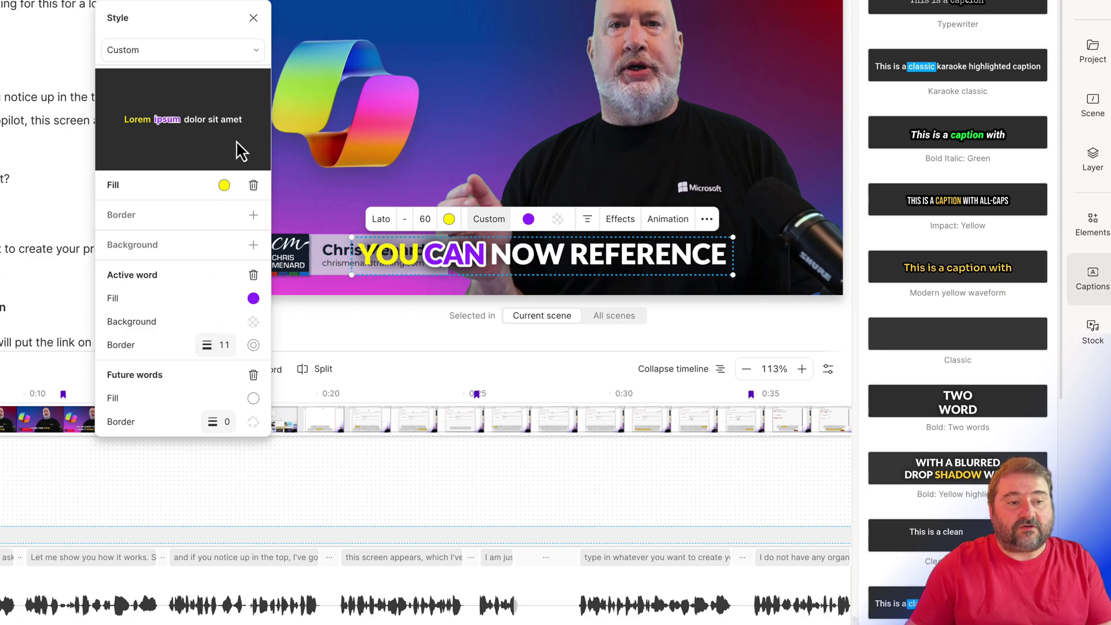
left_click(254, 18)
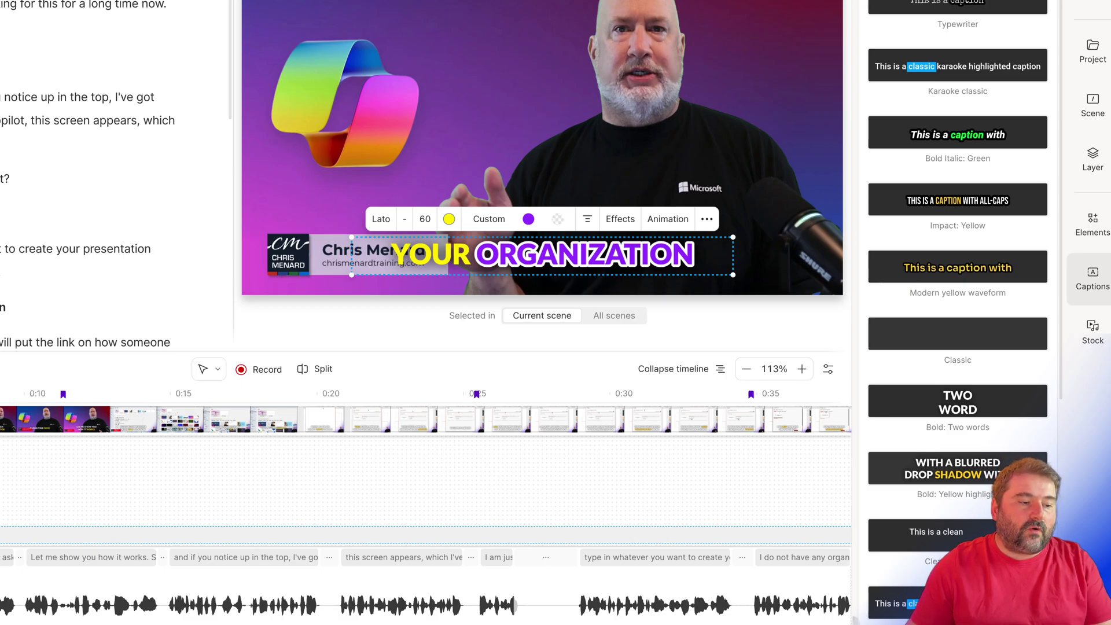
- Preview the captions, delete the first scene's video, and return playback to 00:04.1
key("Escape")
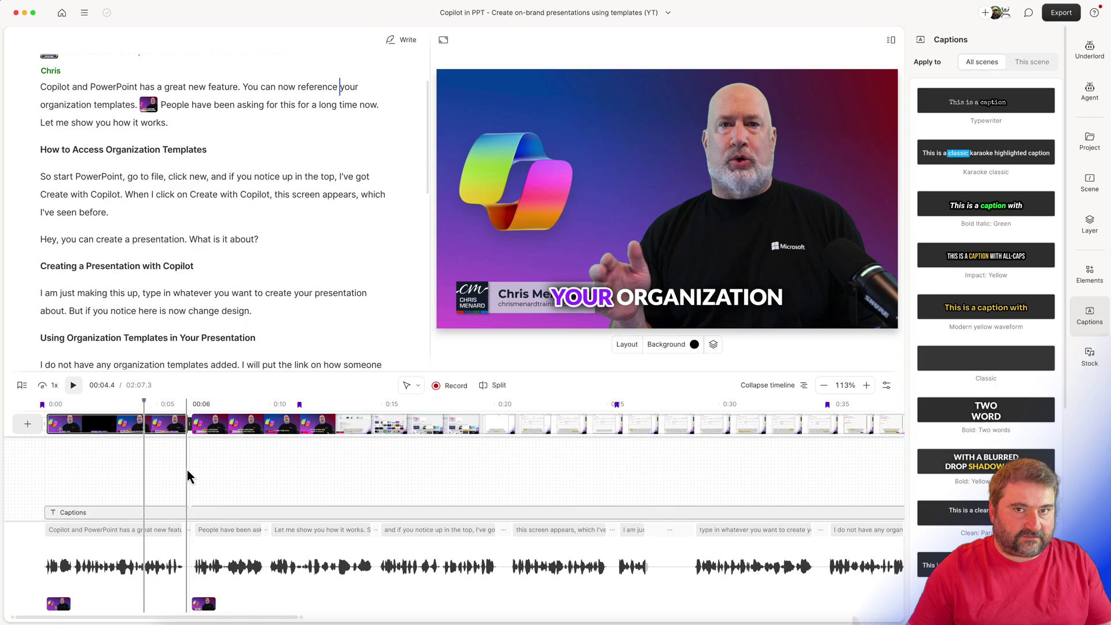
left_click(567, 240)
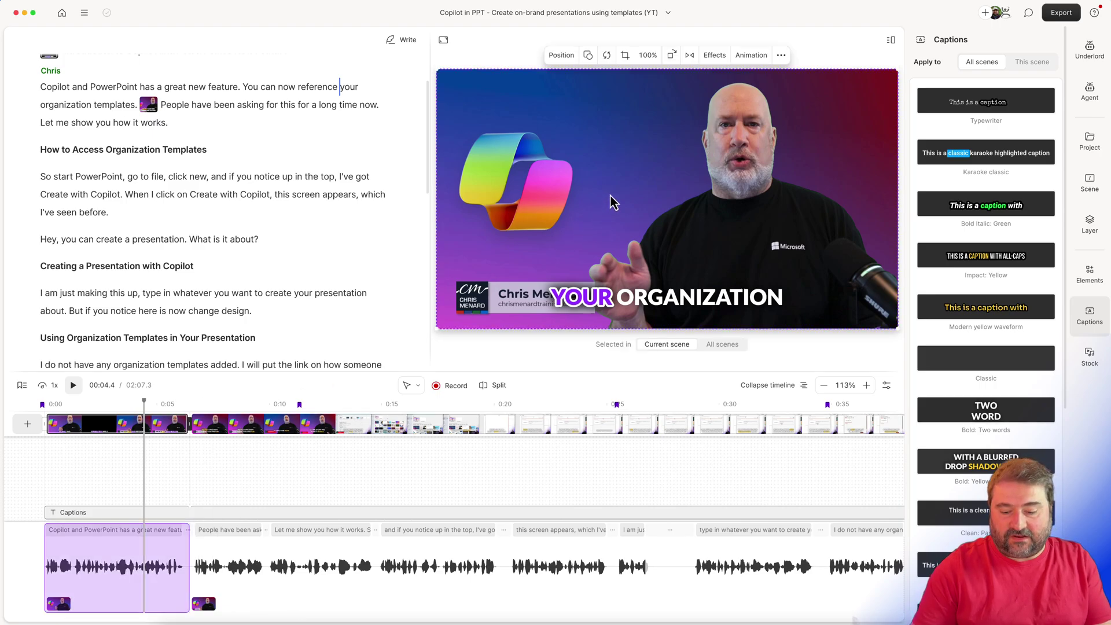
key("Delete")
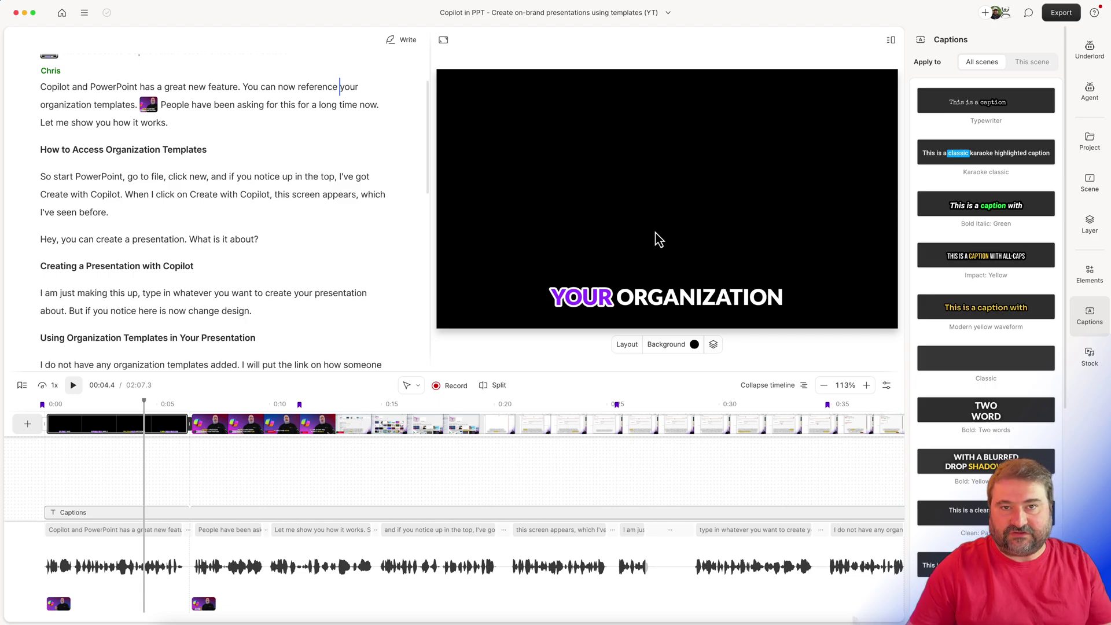
left_click(137, 467)
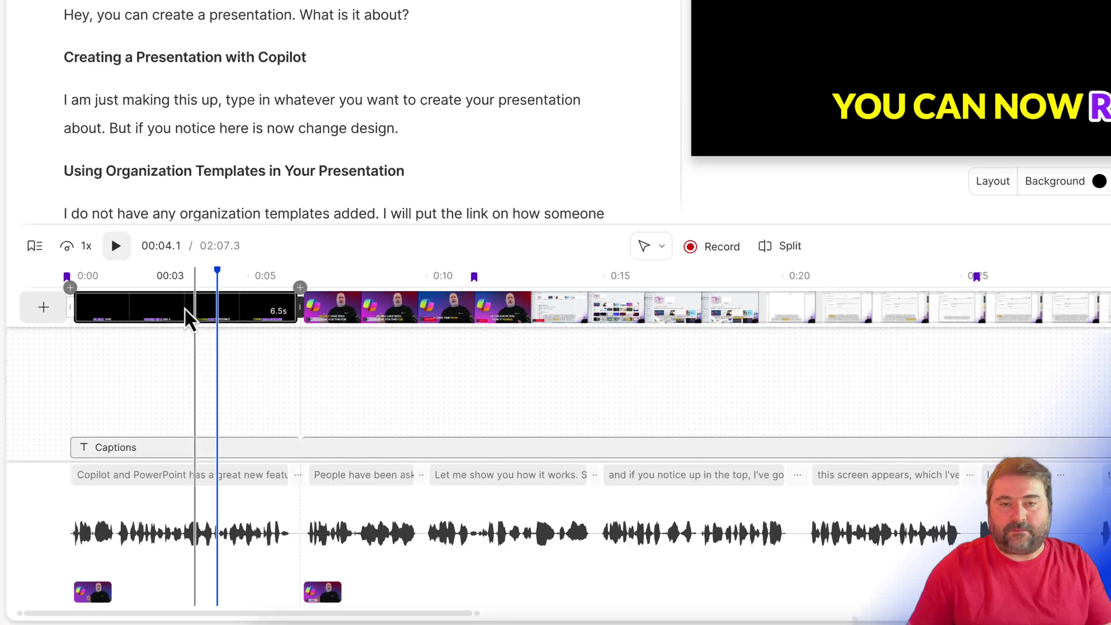
right_click(186, 302)
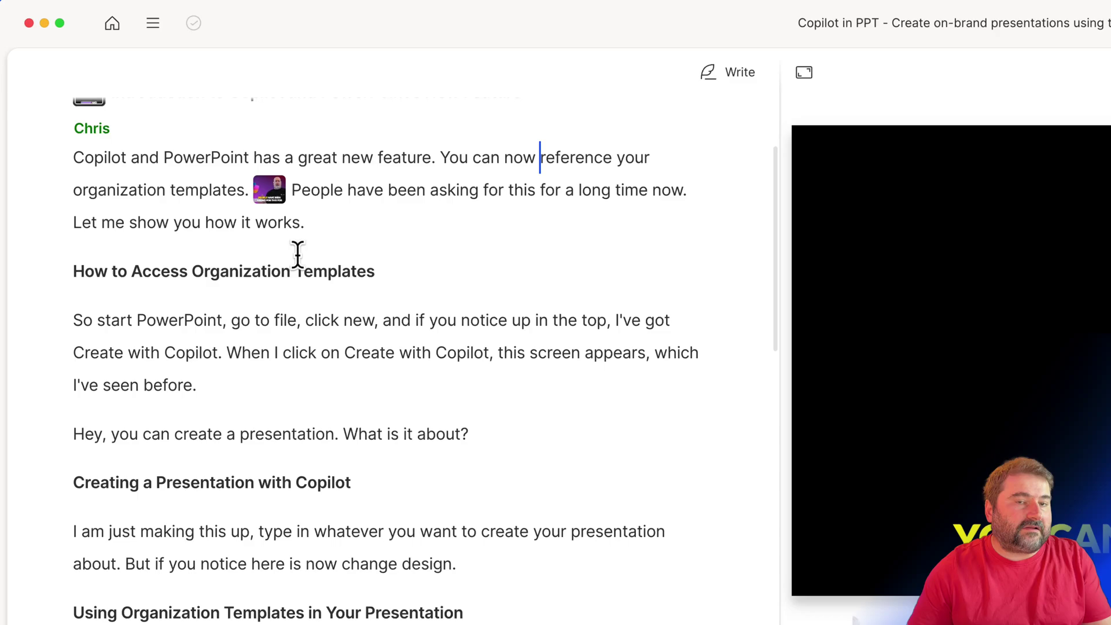
scroll(131, 168, "up", 3)
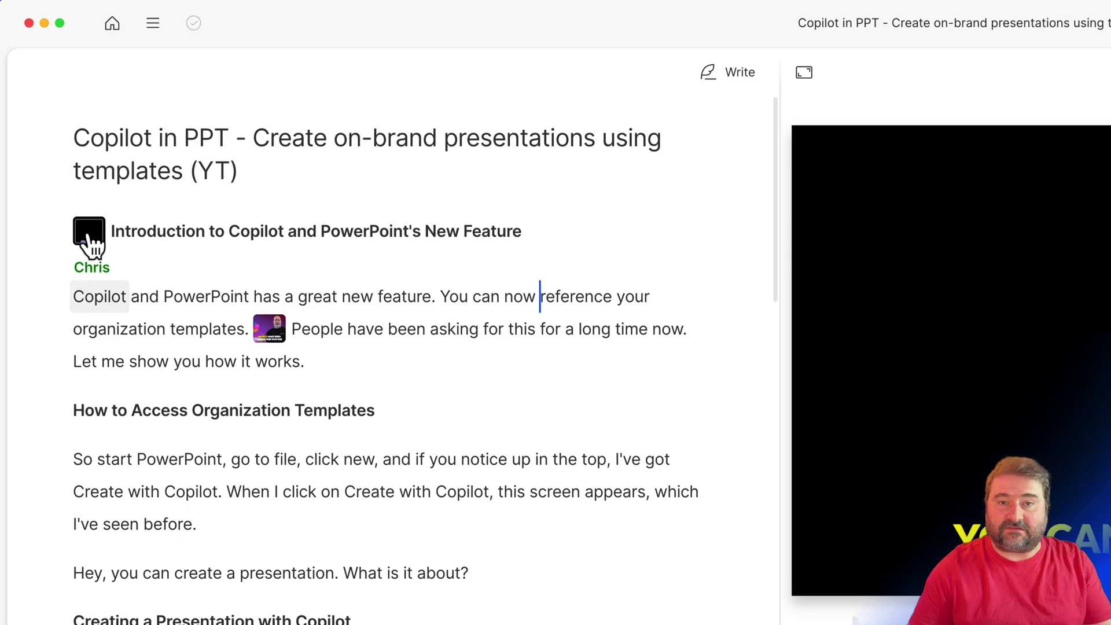
left_click(88, 235)
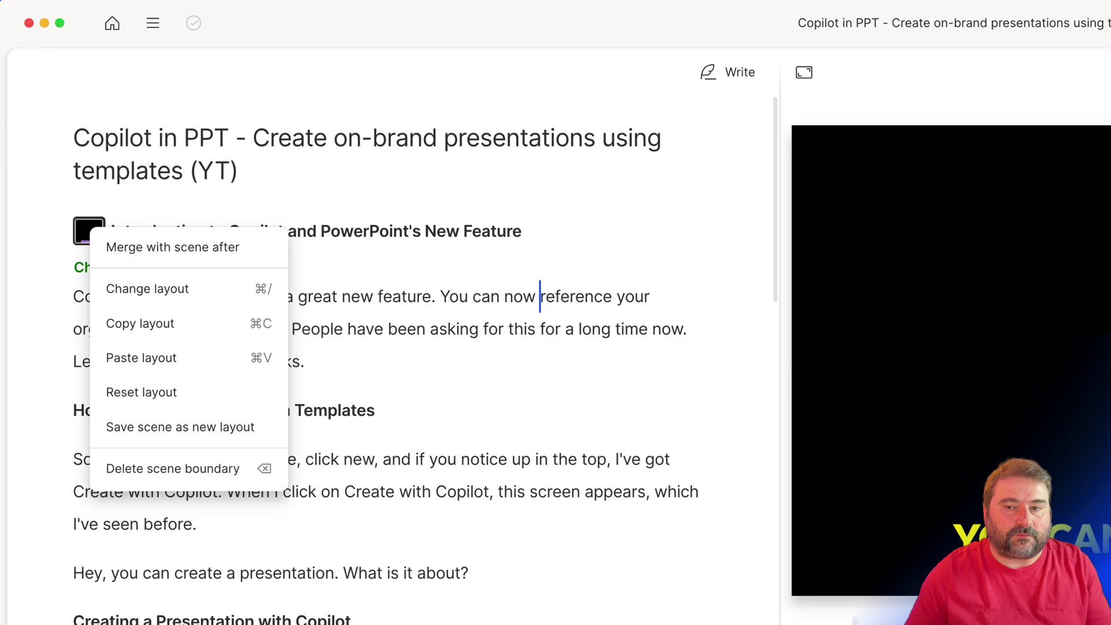
key("Escape")
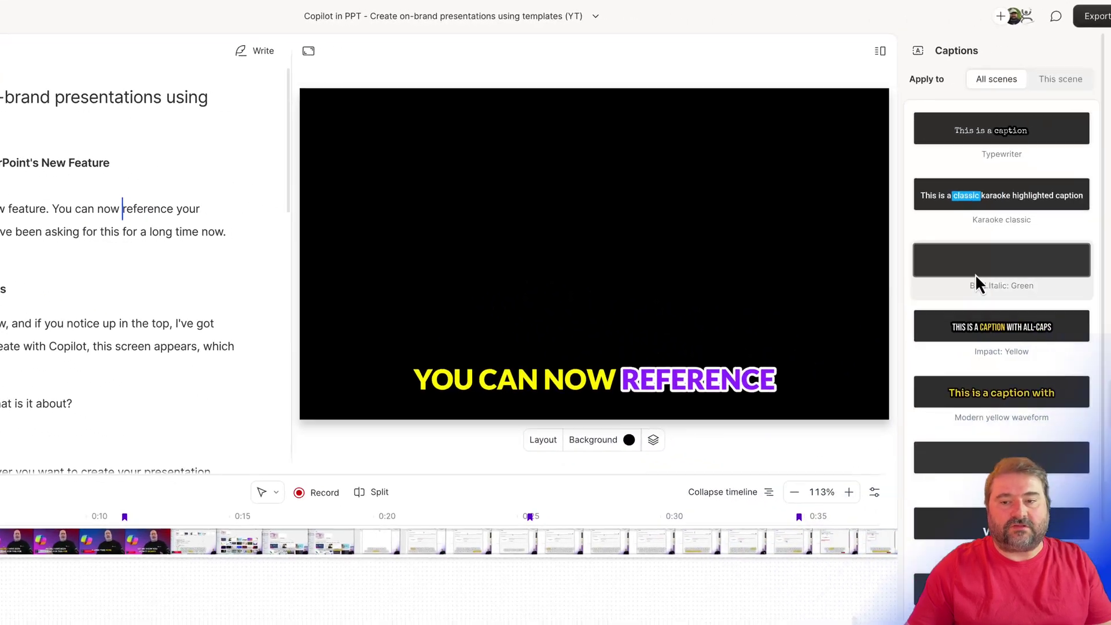
- From the Scene settings' Layout menu, choose Save scene as new layout
left_click(1077, 229)
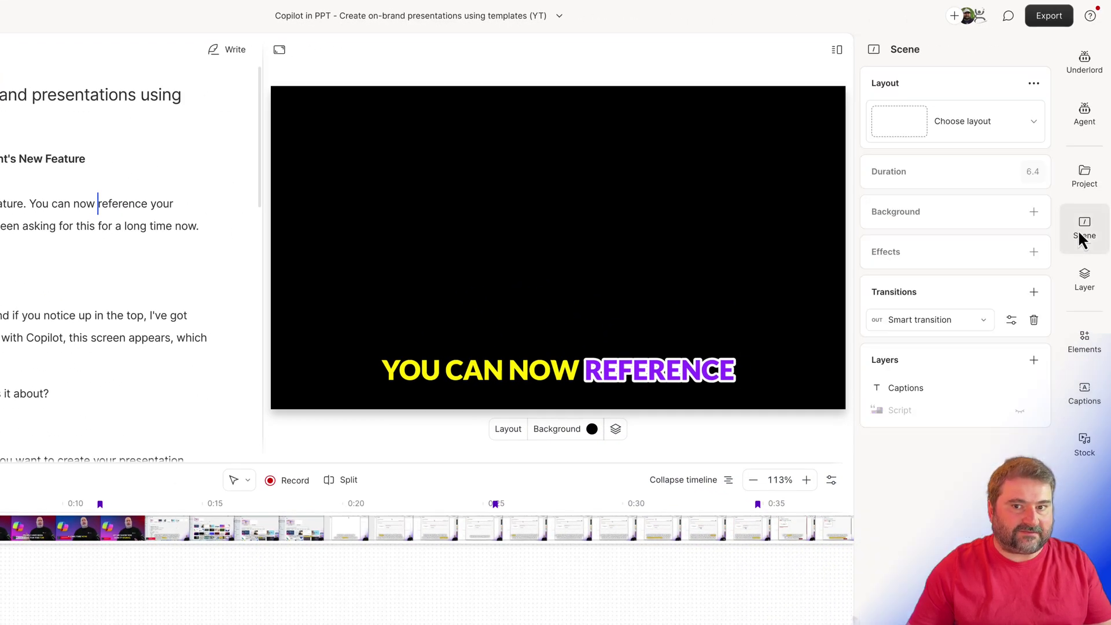
left_click(1033, 86)
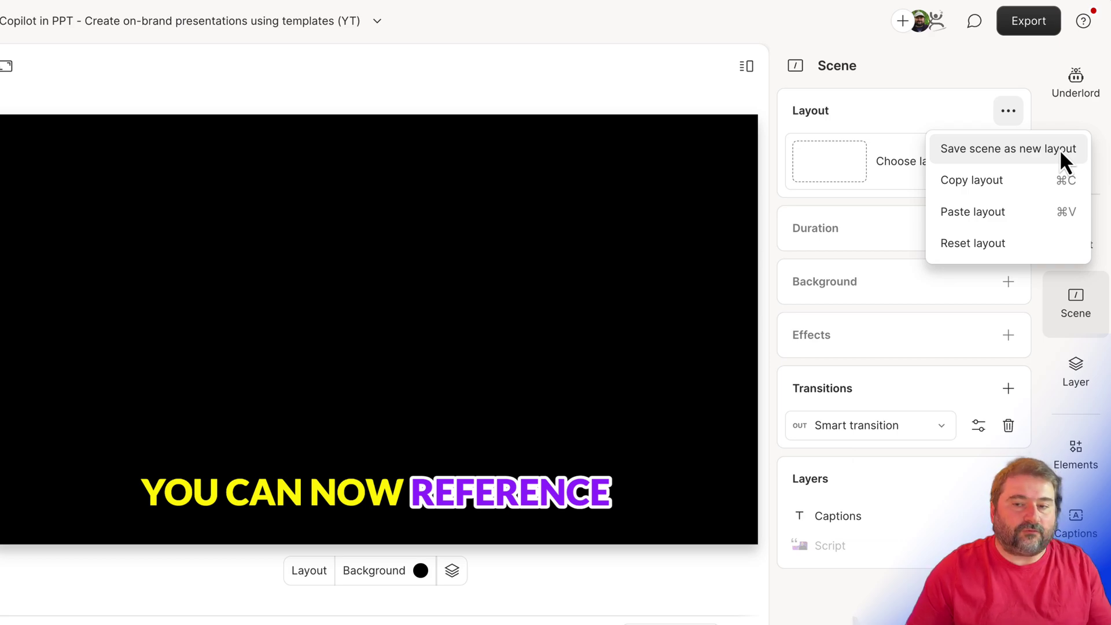
left_click(1015, 149)
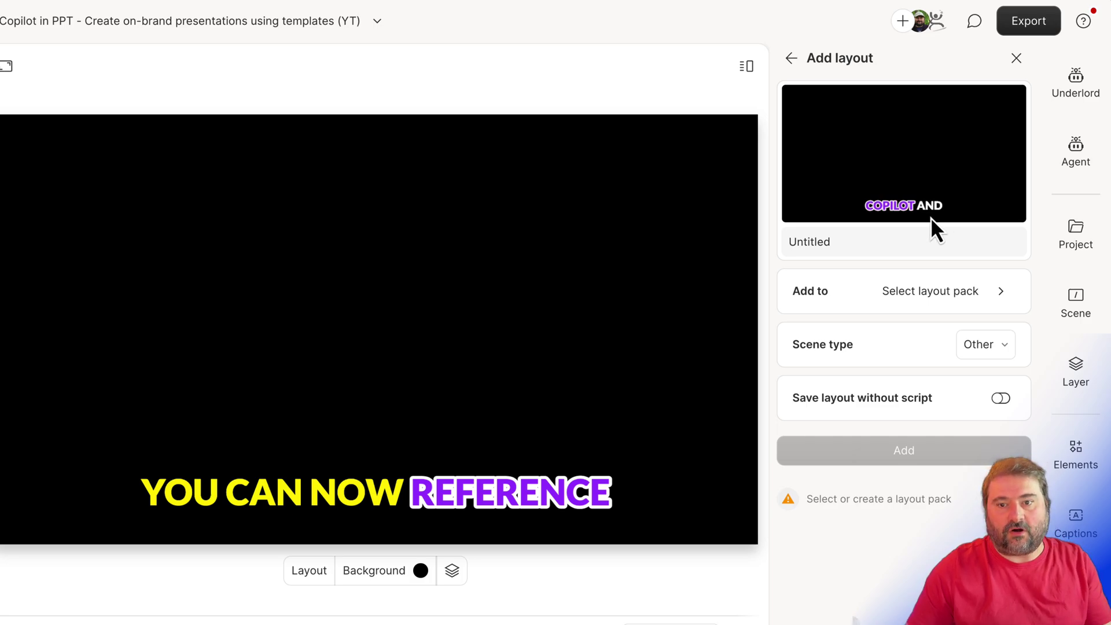
- Give the new layout a custom caption-style name and set its scene type to Captions
left_click(839, 240)
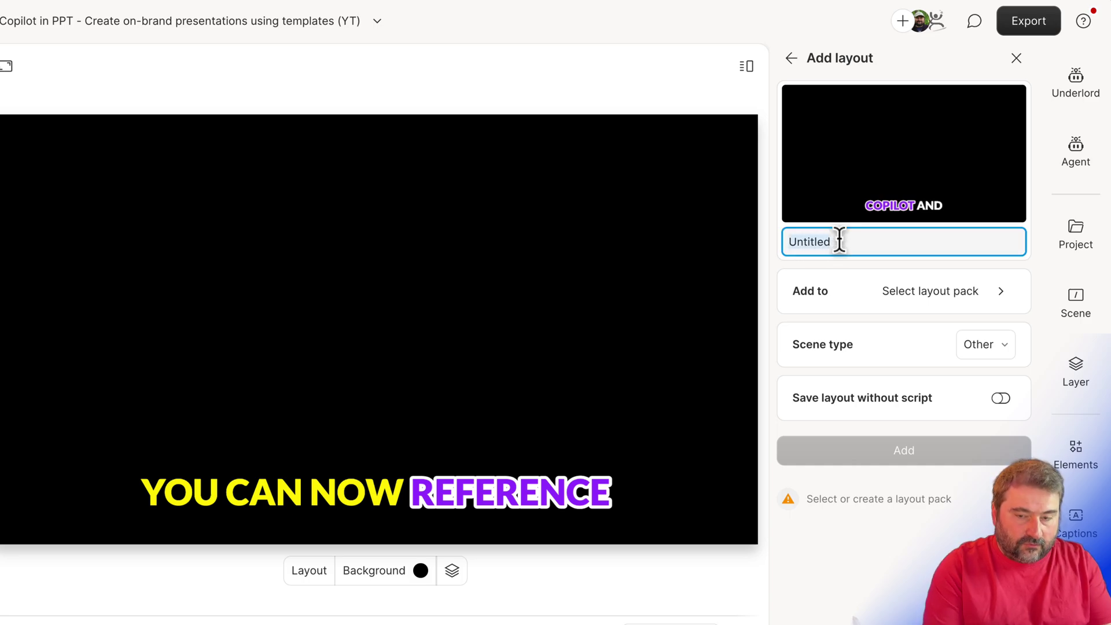
type("Chris Captions")
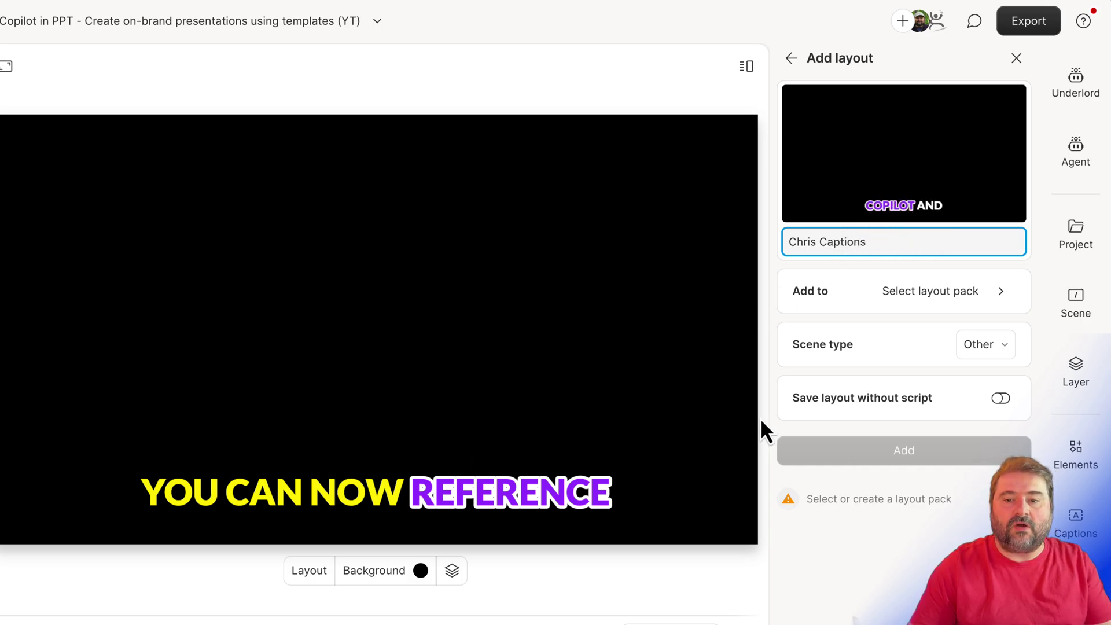
left_click(1004, 346)
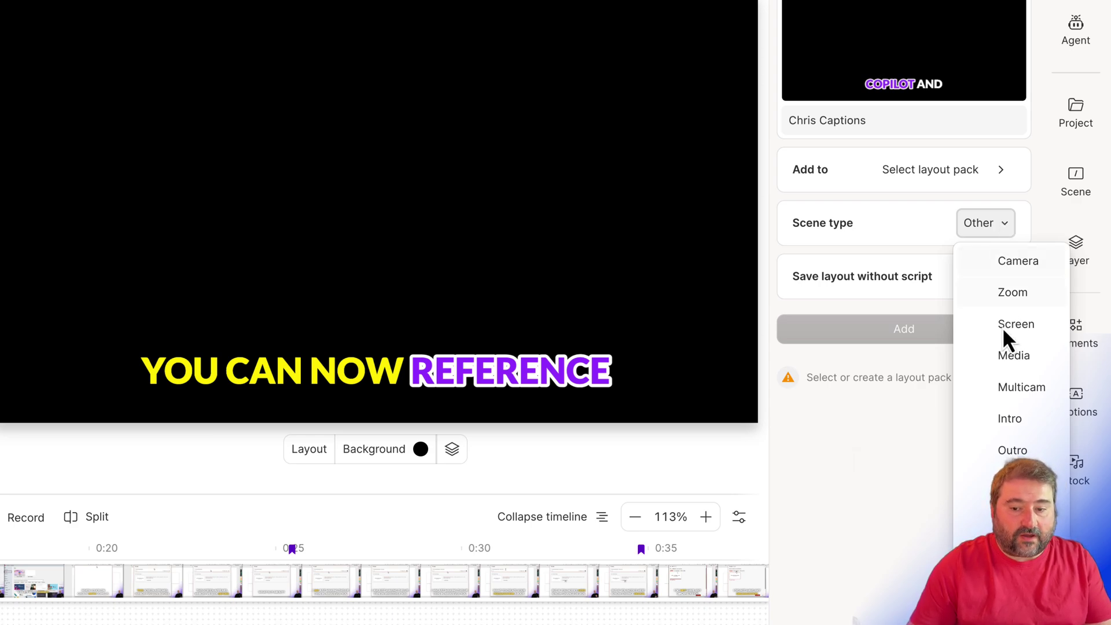
left_click(1014, 482)
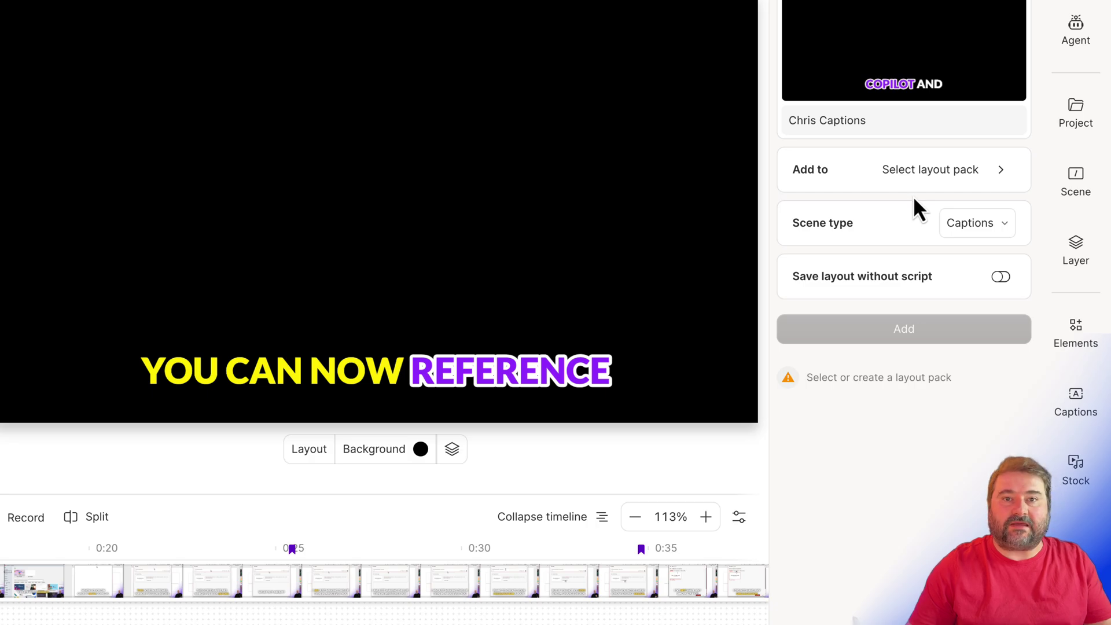
- Browse the existing layout packs, then start creating a new layout pack
left_click(970, 169)
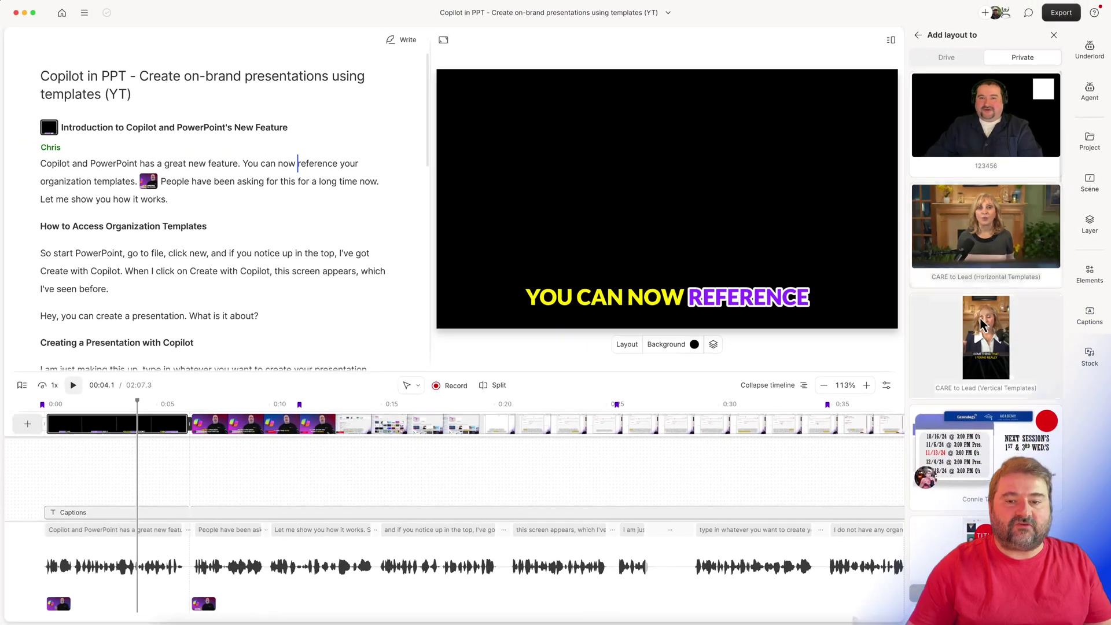
scroll(1001, 344, "down", 5)
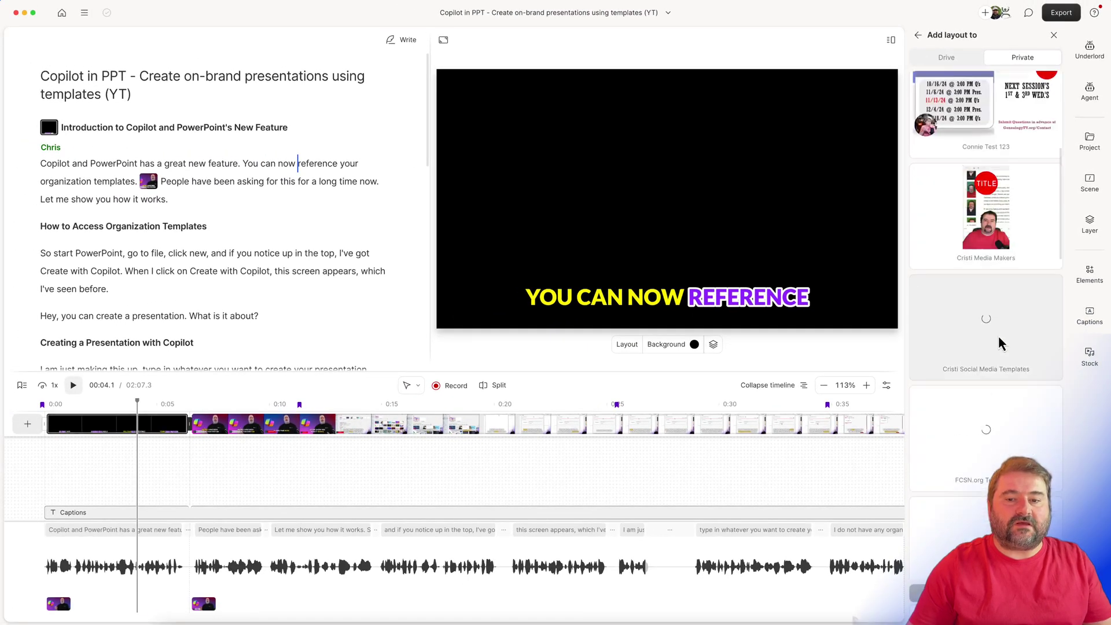
scroll(1002, 344, "down", 5)
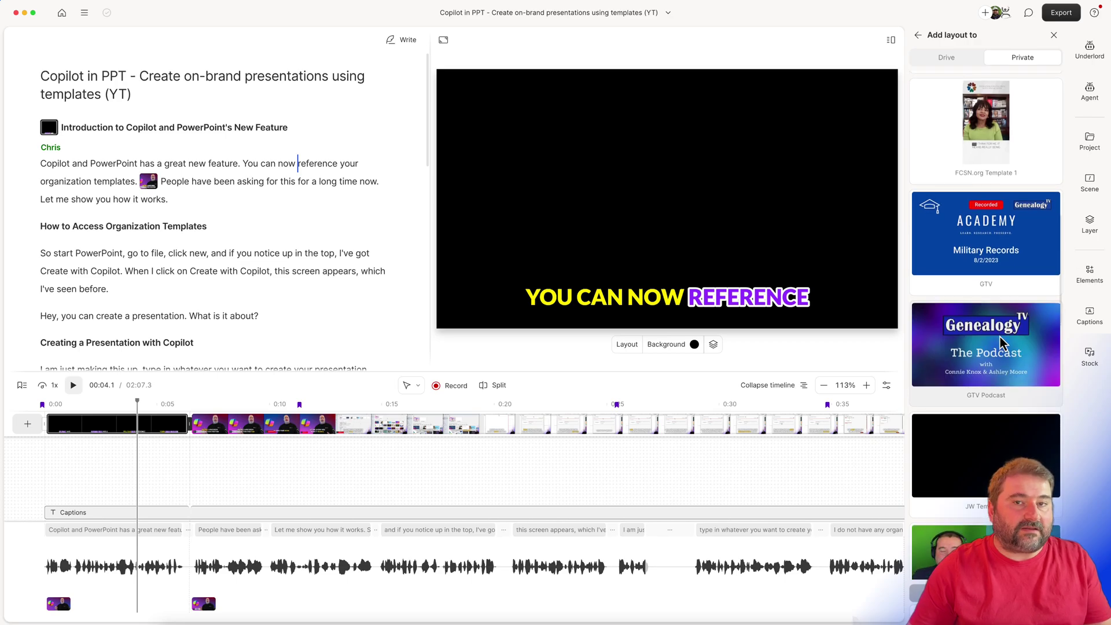
mouse_move(1001, 343)
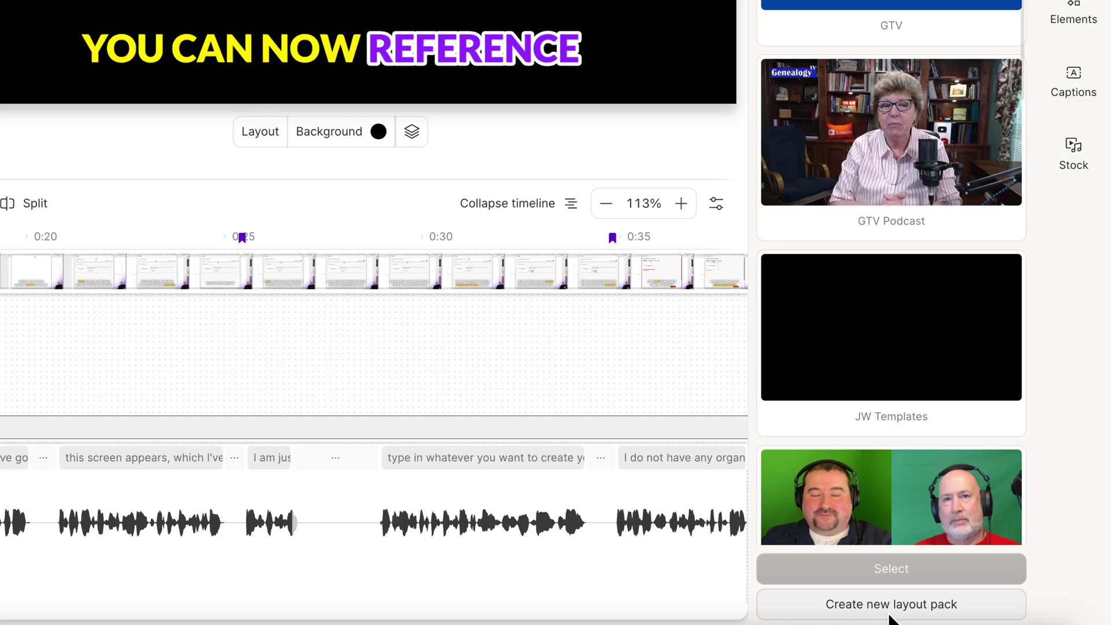
left_click(906, 612)
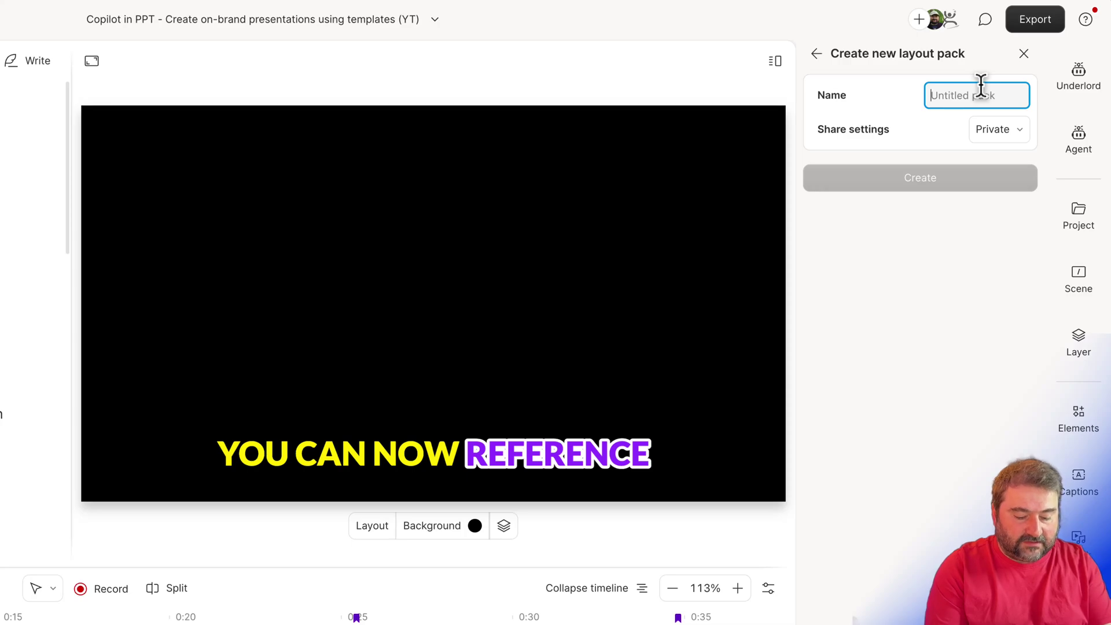
- Create a layout pack named 'Caption Styles', shared with the drive
type("Caption Styles")
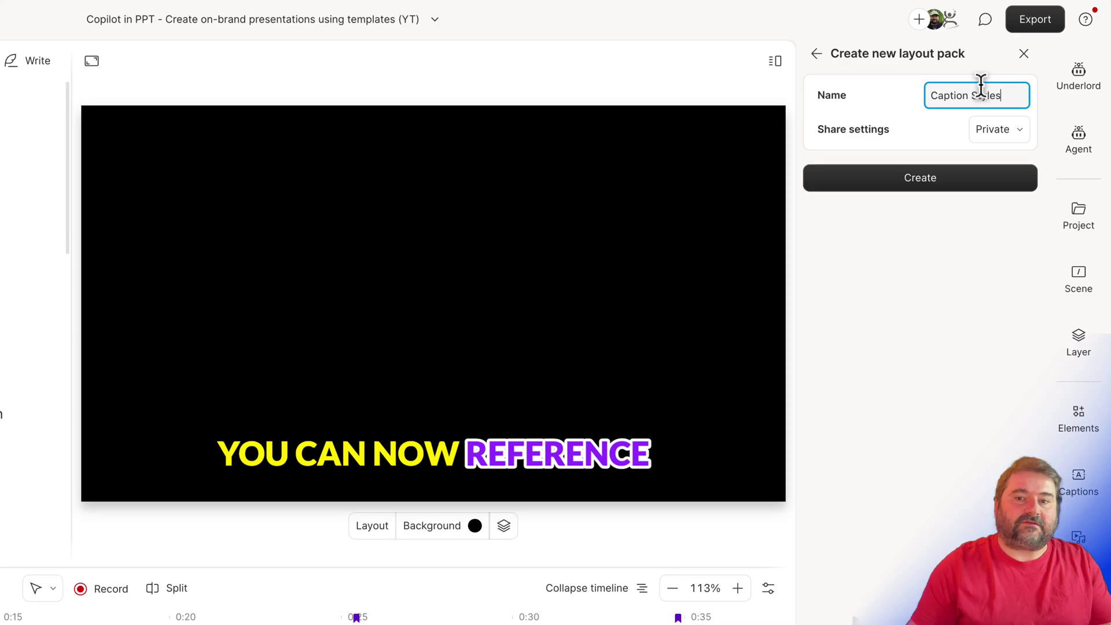
left_click(1013, 139)
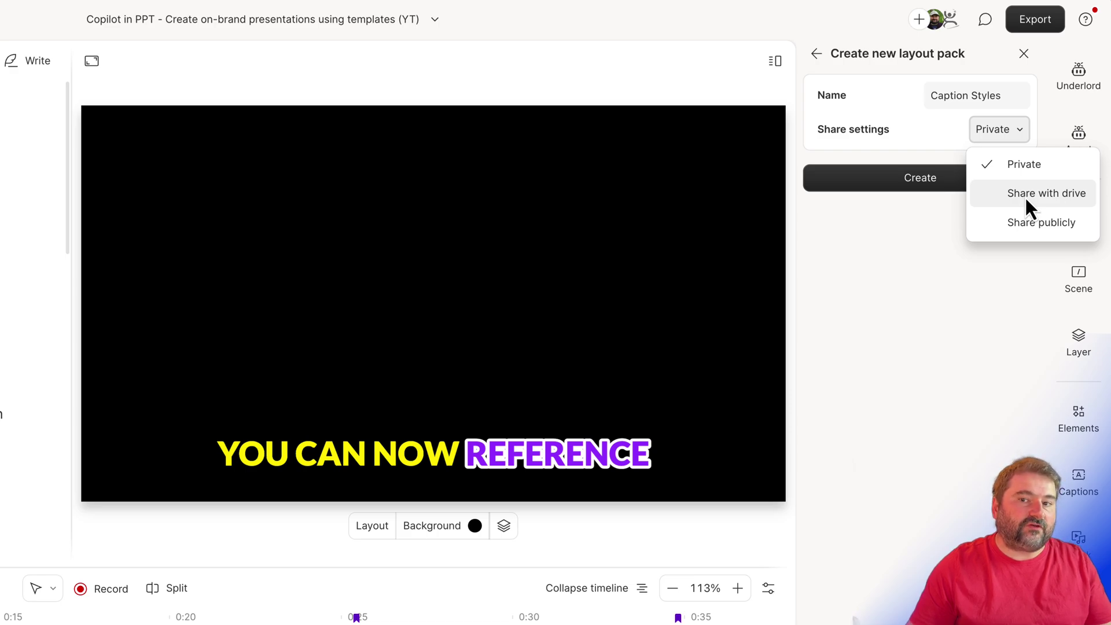
left_click(1026, 196)
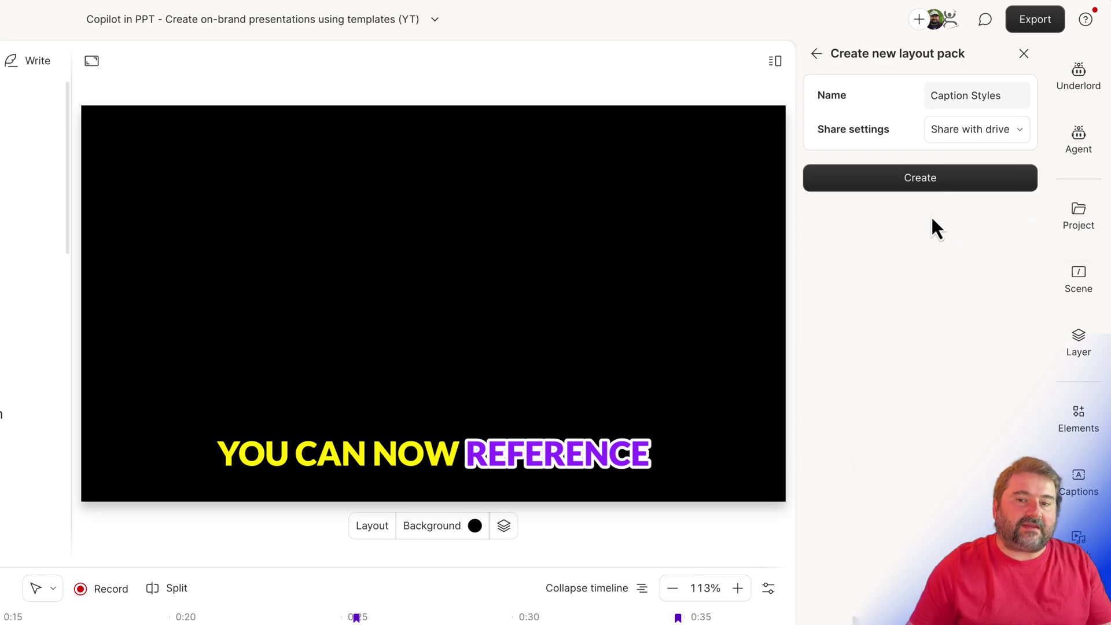
left_click(923, 184)
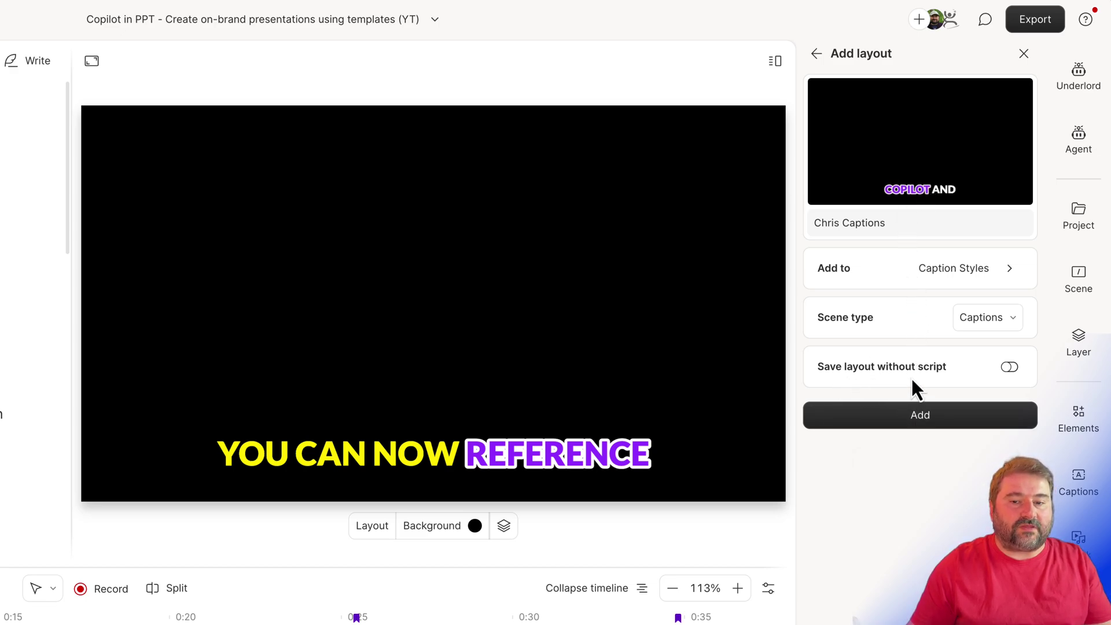
- Turn on Save layout without script for the new caption layout
left_click(1010, 367)
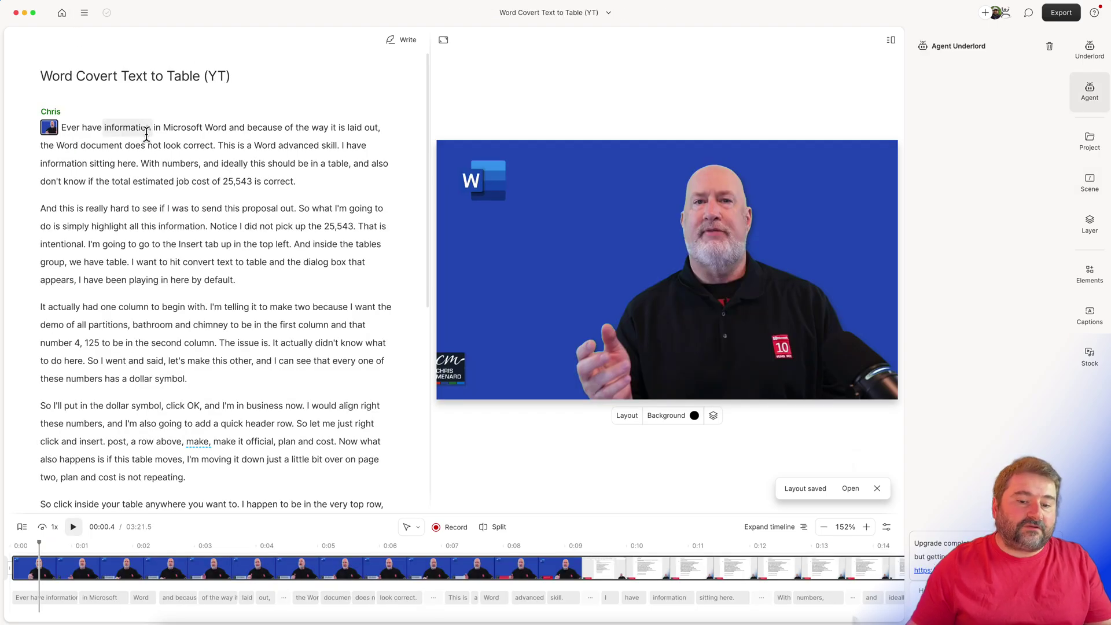
- Enlarge the video preview and open the scene's built-in Descript layout list (Camera, Zoom, Multicam)
left_click(1090, 188)
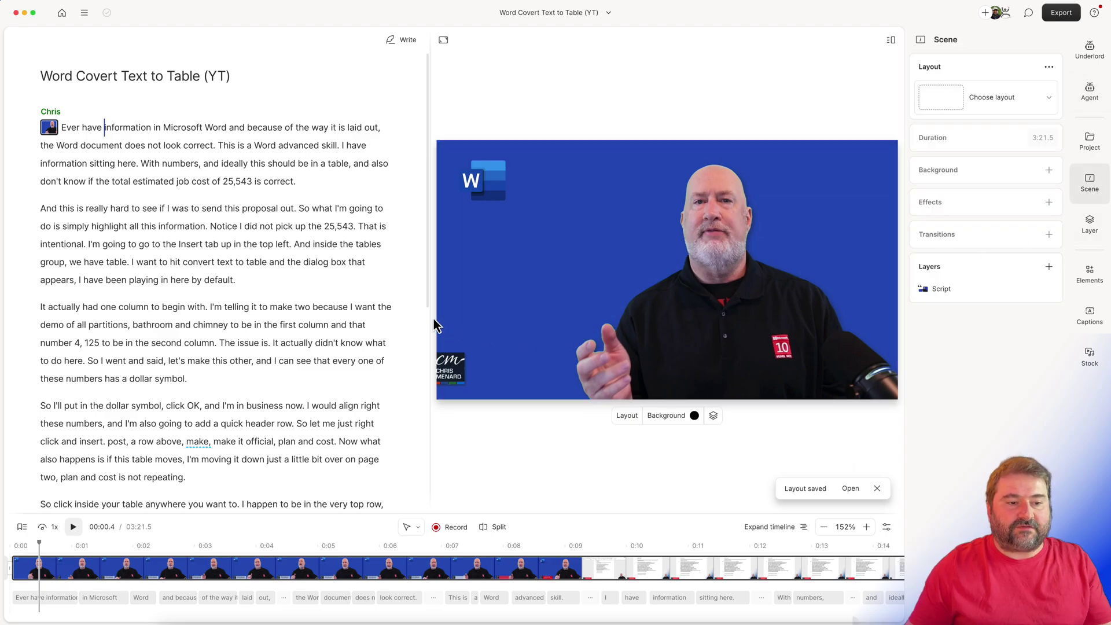
left_click_drag(429, 317, 372, 319)
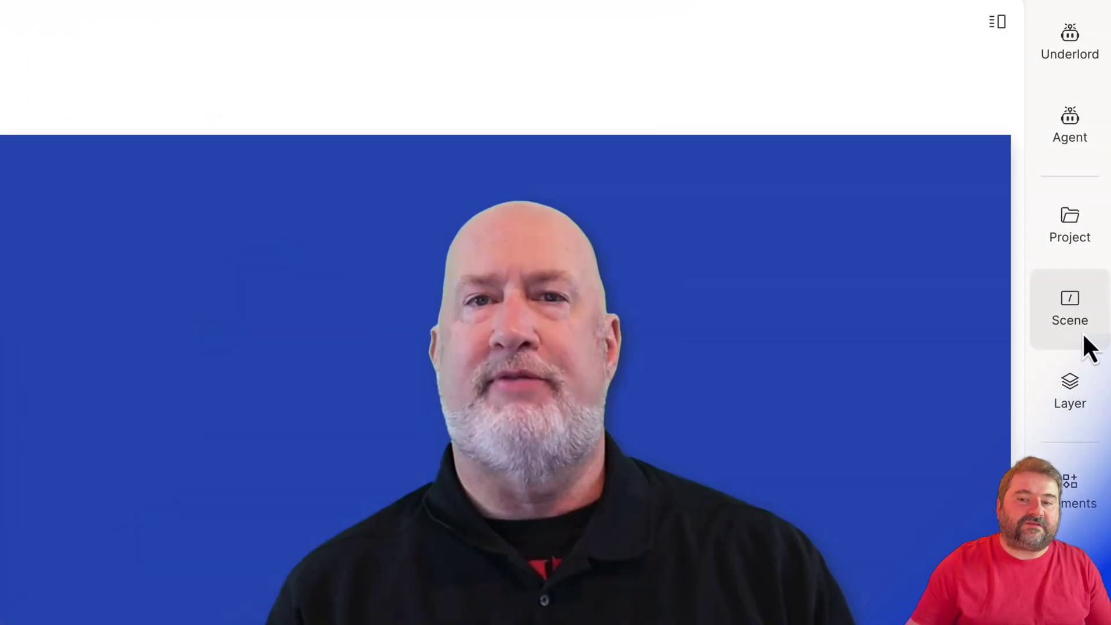
left_click(1084, 333)
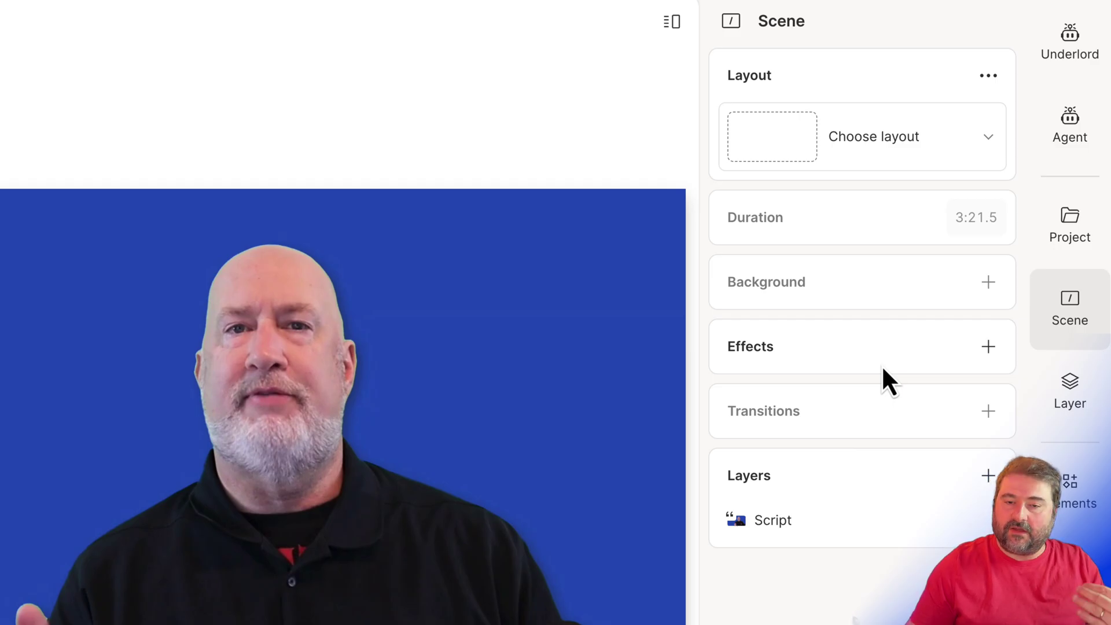
left_click(1072, 302)
left_click(1072, 302)
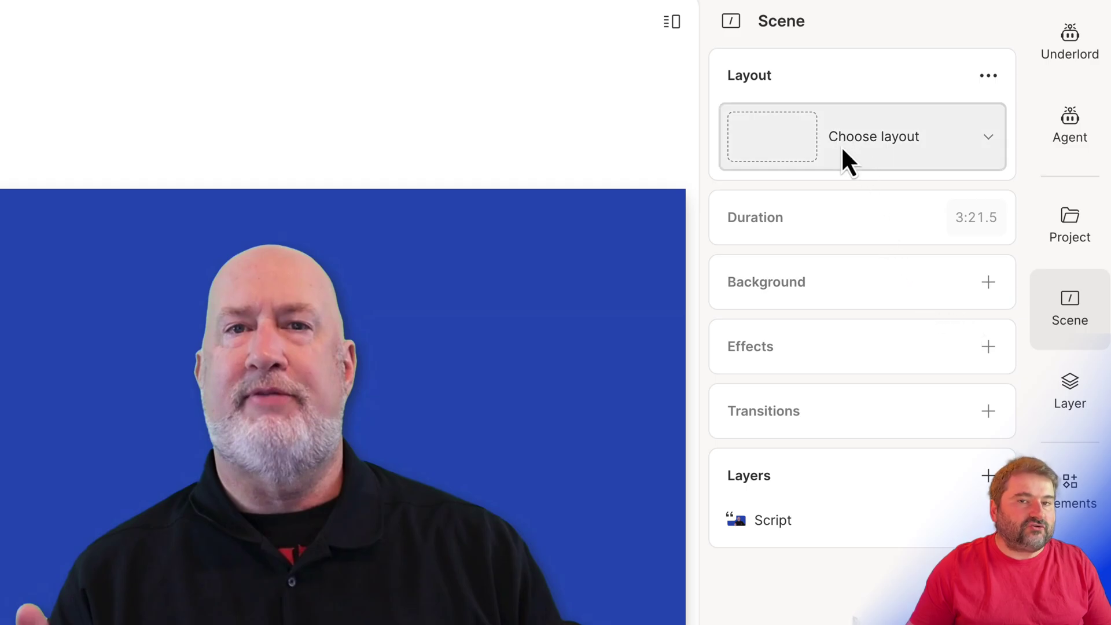
left_click(990, 141)
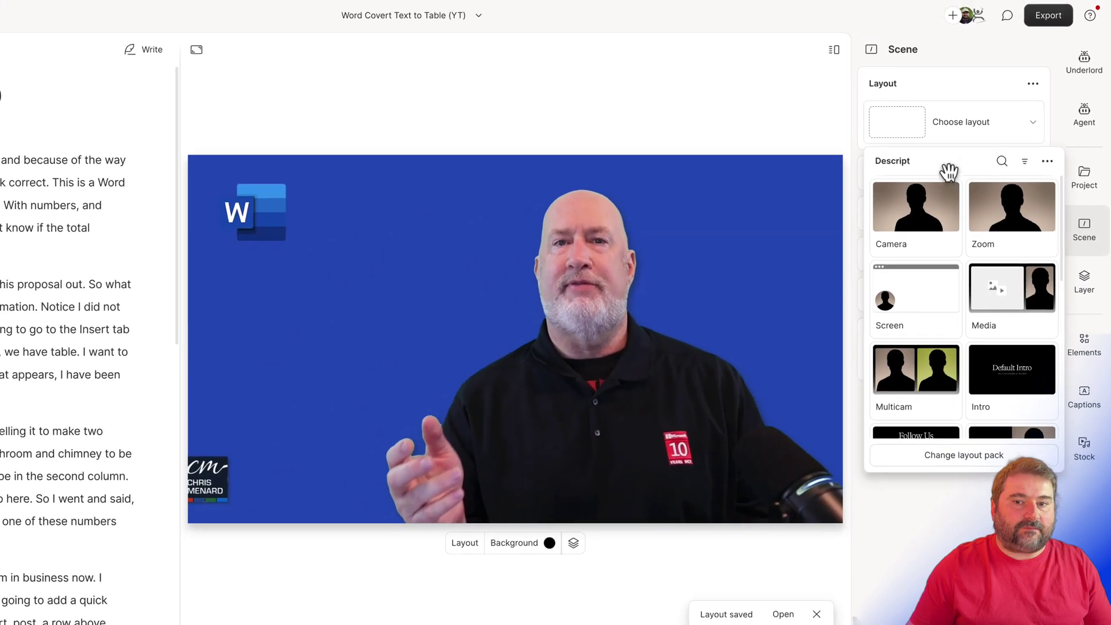
left_click_drag(950, 171, 892, 178)
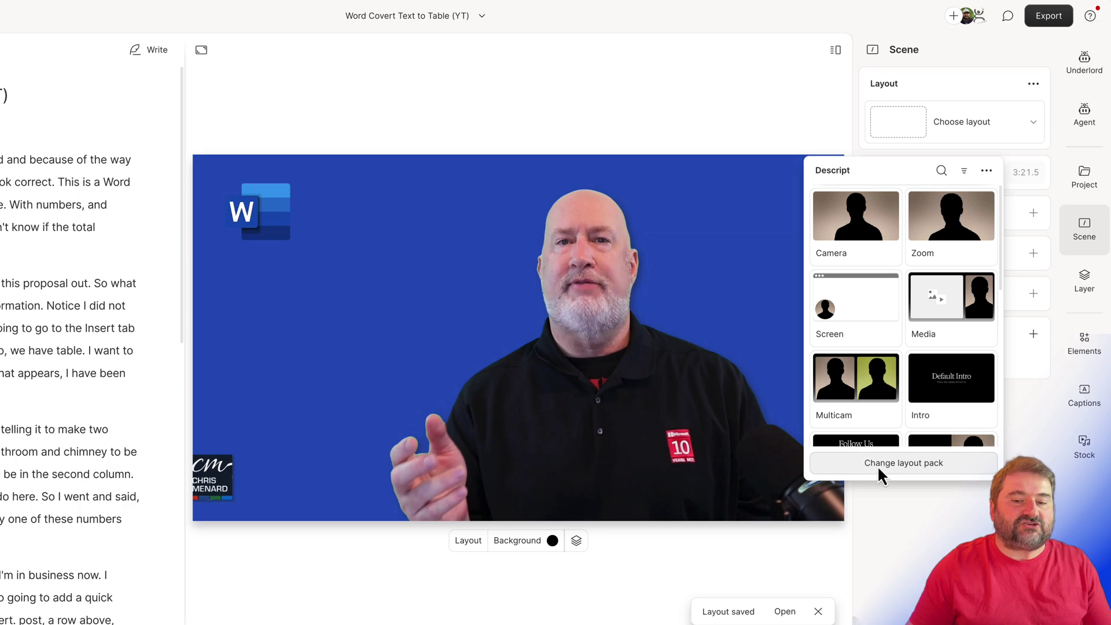
- Switch to the Drive layout packs and open the Caption Styles pack's layouts
left_click(910, 467)
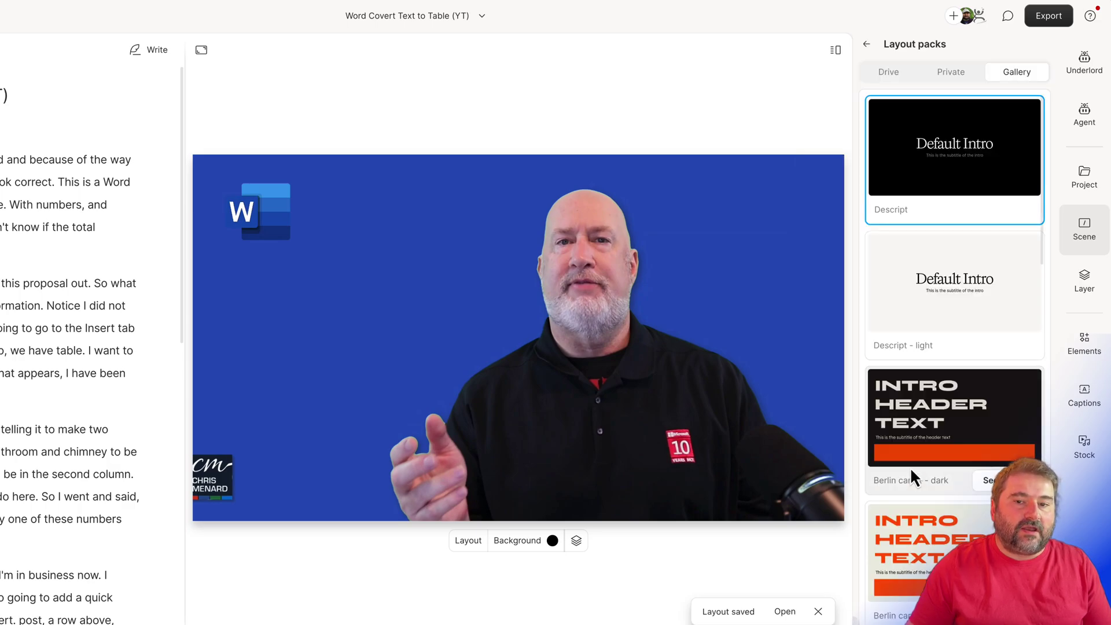
left_click(896, 75)
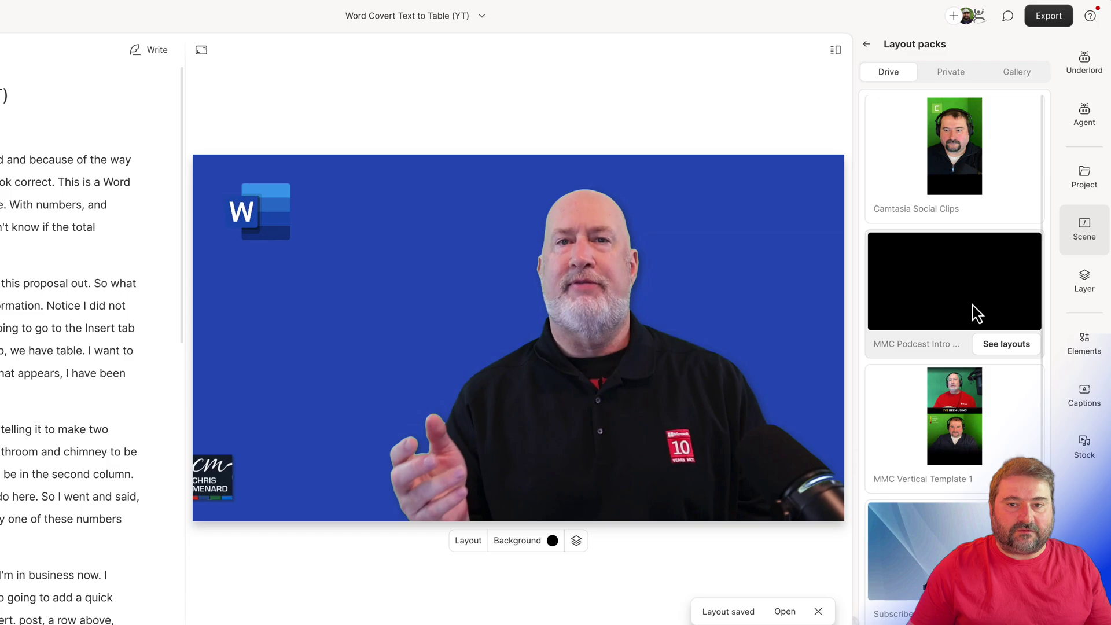
scroll(972, 307, "down", 5)
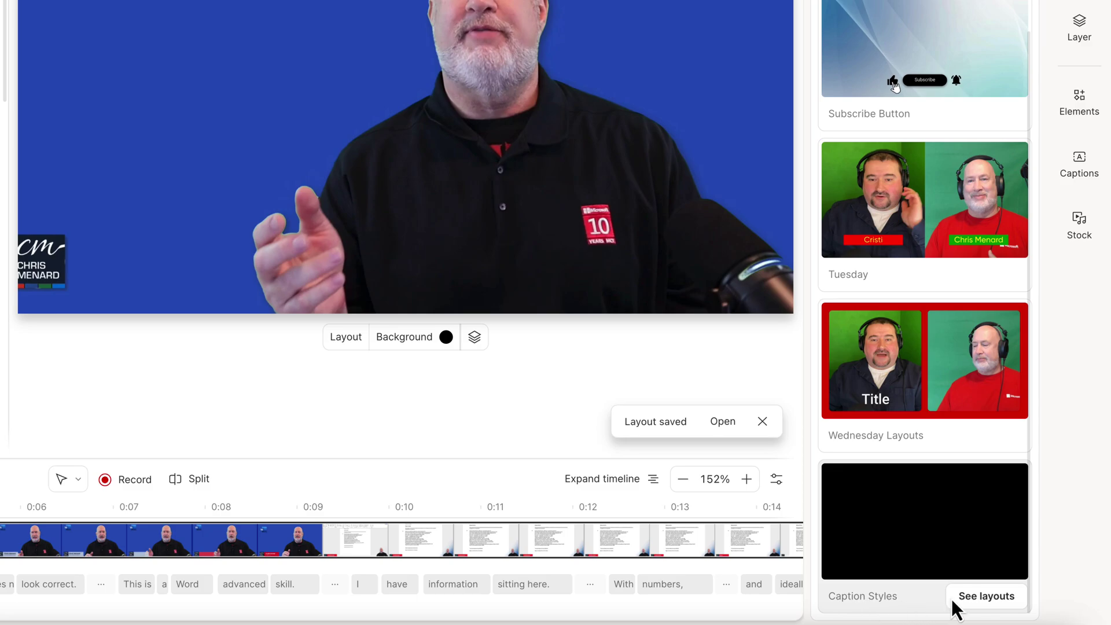
left_click(986, 597)
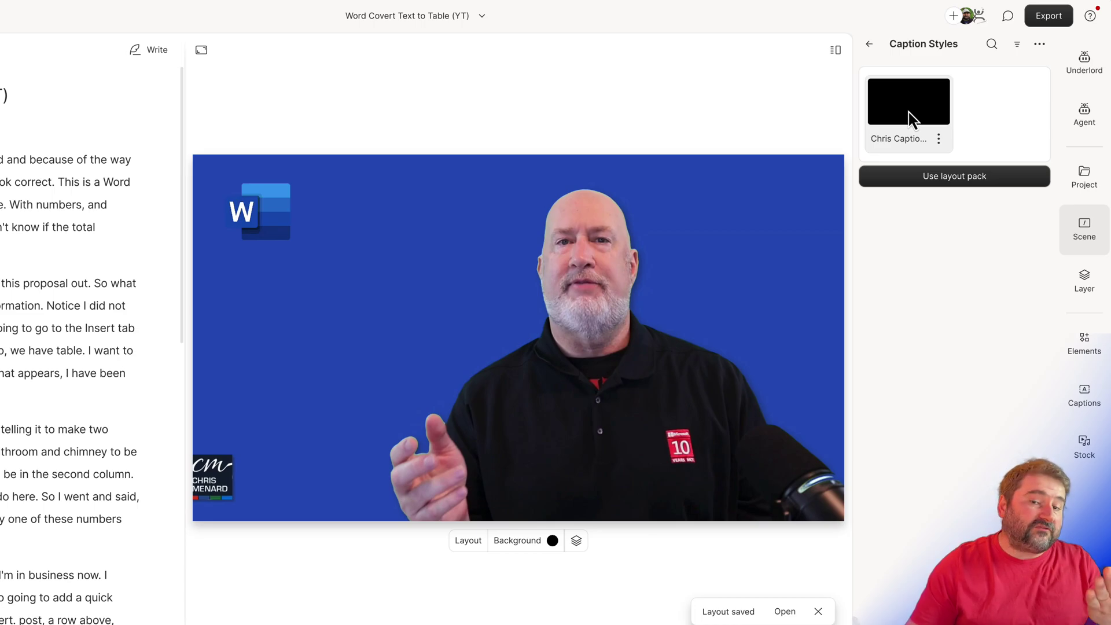
- Apply the saved yellow-and-purple caption layout to the Word video's scene
left_click(911, 118)
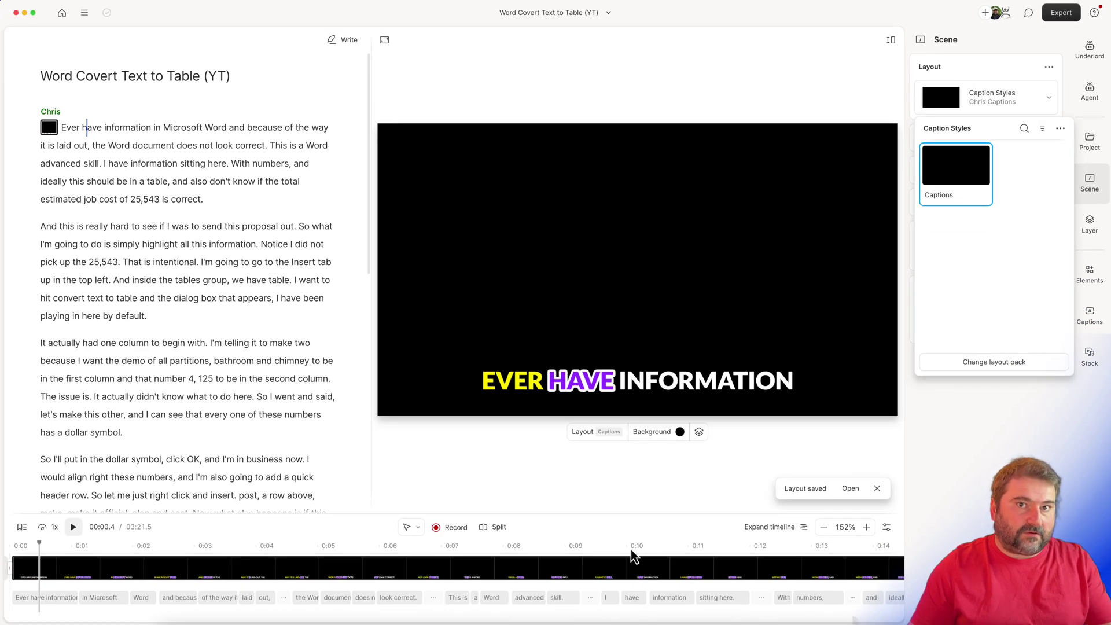
left_click(620, 513)
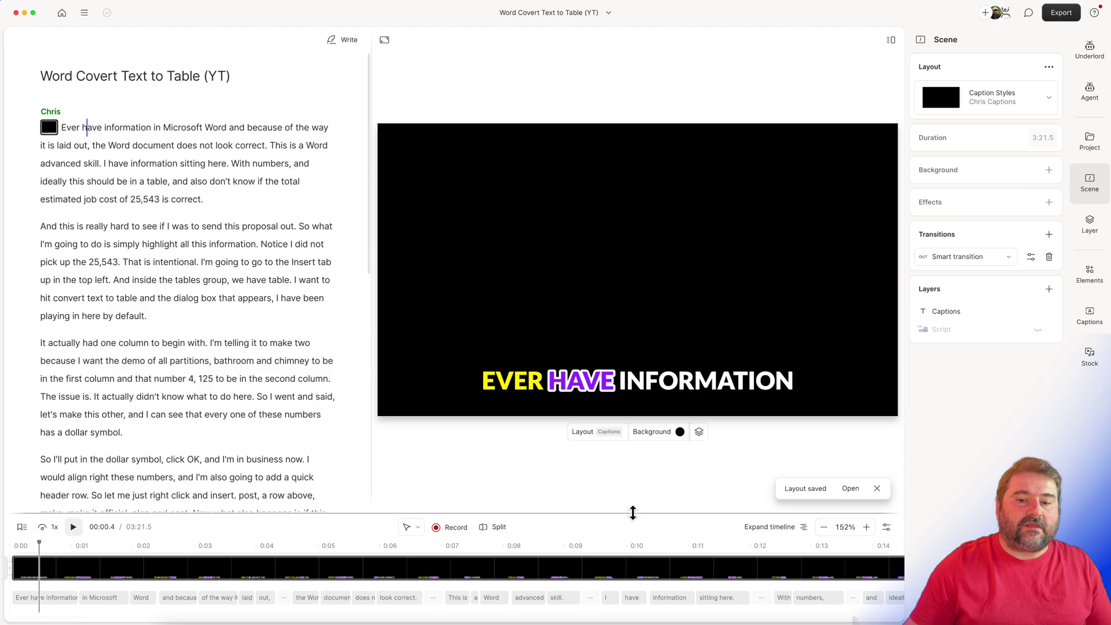
- Reopen the scene settings to bring the presenter video back behind the captions
left_click(1091, 189)
left_click(1091, 186)
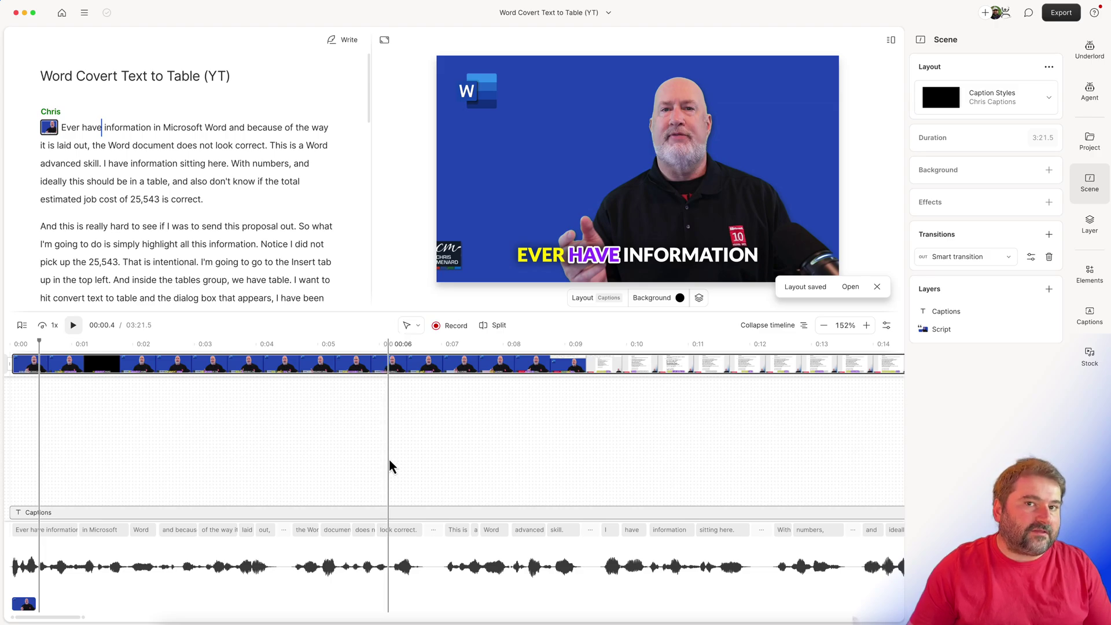
- Play the Word video to about 00:04.2 to preview the yellow-and-purple captions
left_click(68, 324)
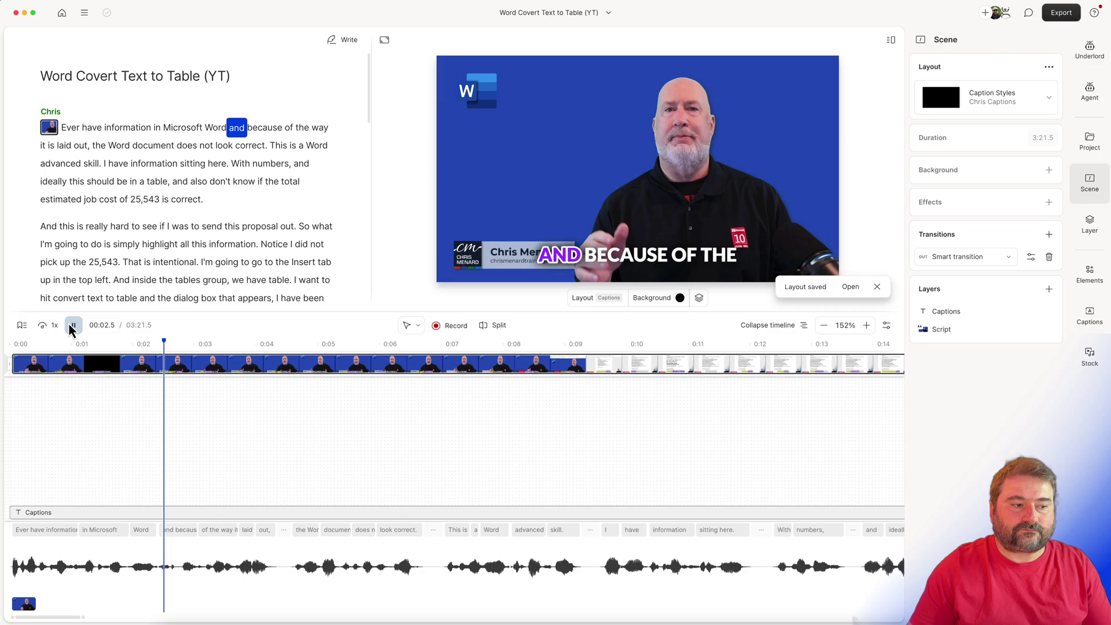
left_click(74, 326)
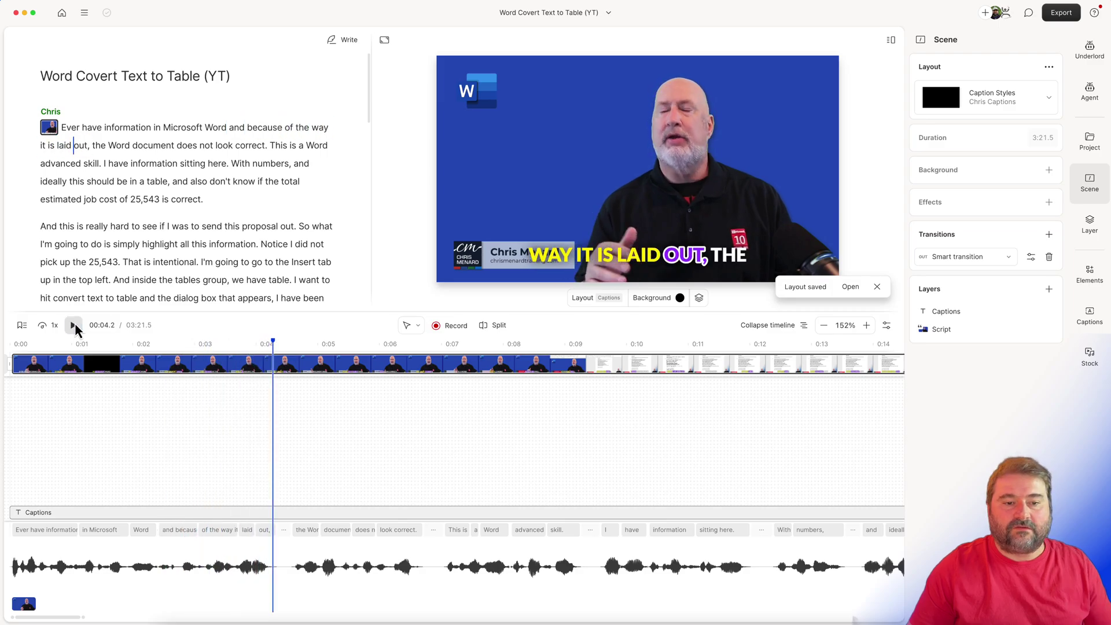